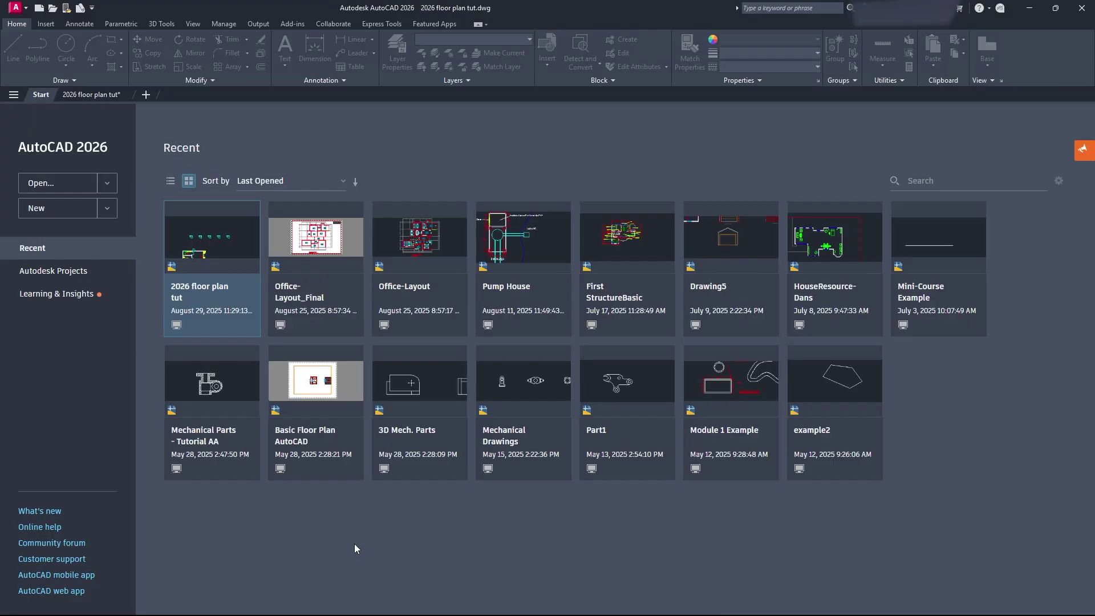
Open the recent drawing "2026 floor plan tut" and bring the empty area beside the kitchen wall into view.
{"action": "left_click", "coordinate": [196, 298]}
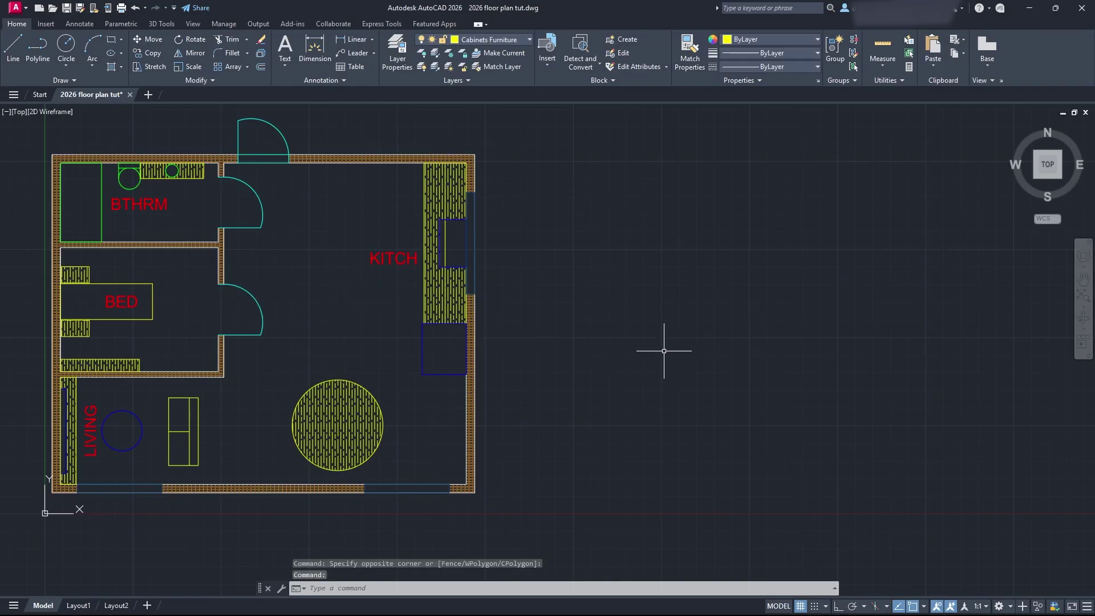
{"action": "middle_click_drag", "start_coordinate": [557, 300], "coordinate": [472, 313]}
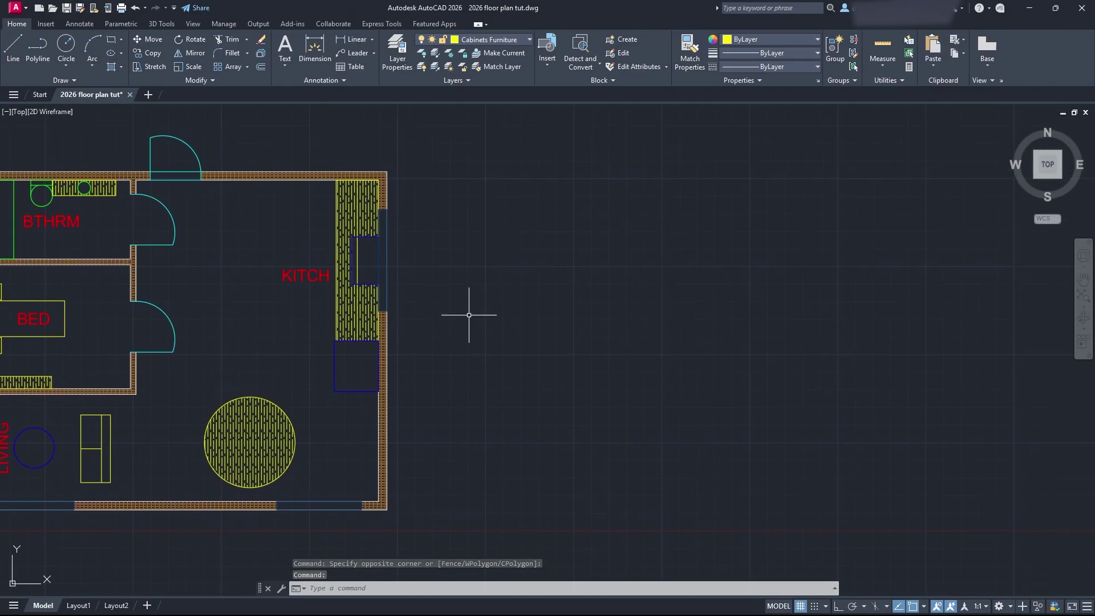
{"action": "middle_click_drag", "start_coordinate": [631, 342], "coordinate": [366, 362]}
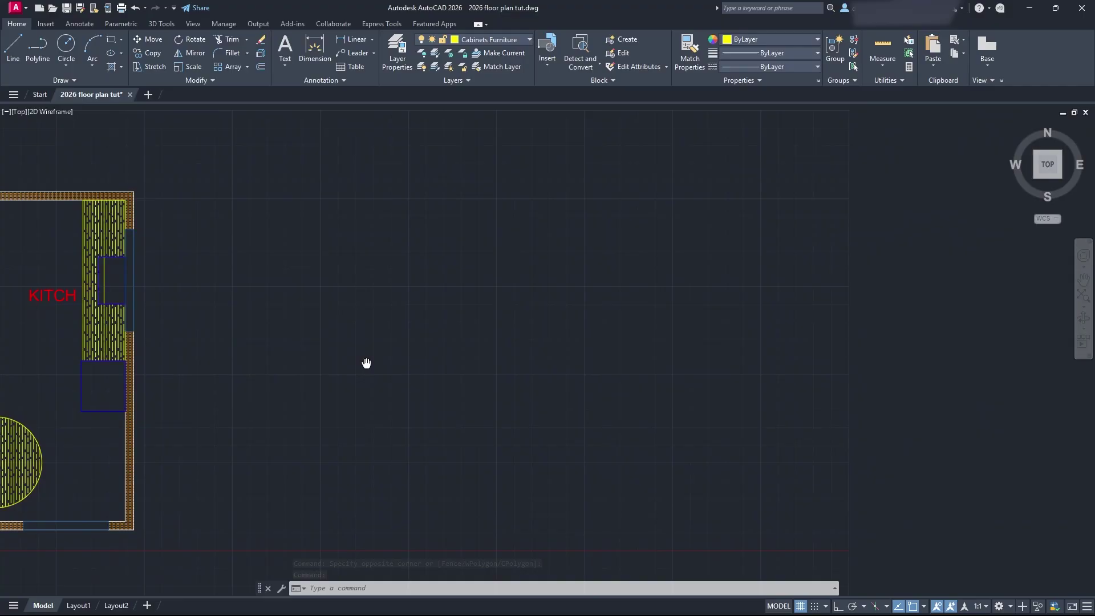
Create a new text style named "Youtube Example 1".
{"action": "left_click", "coordinate": [344, 83]}
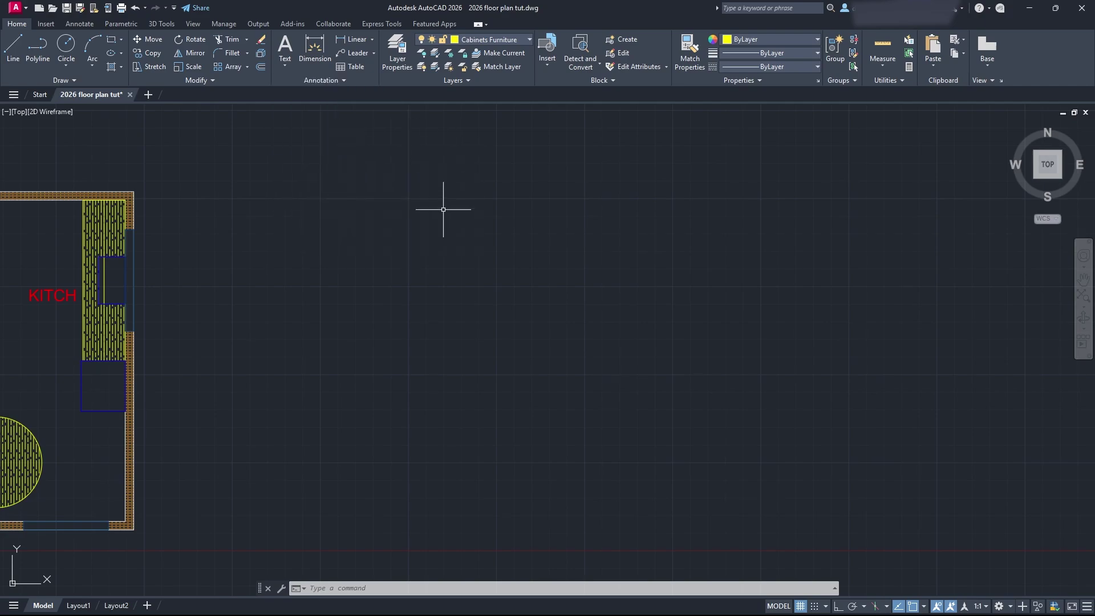
{"action": "left_click", "coordinate": [345, 79]}
{"action": "left_click", "coordinate": [397, 95]}
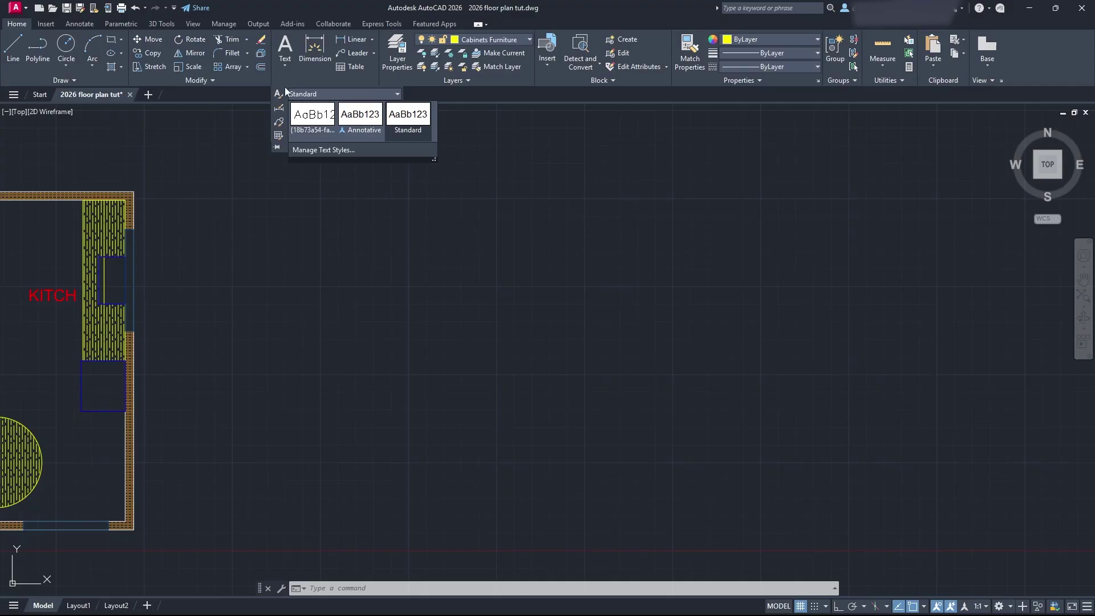
{"action": "left_click", "coordinate": [306, 91]}
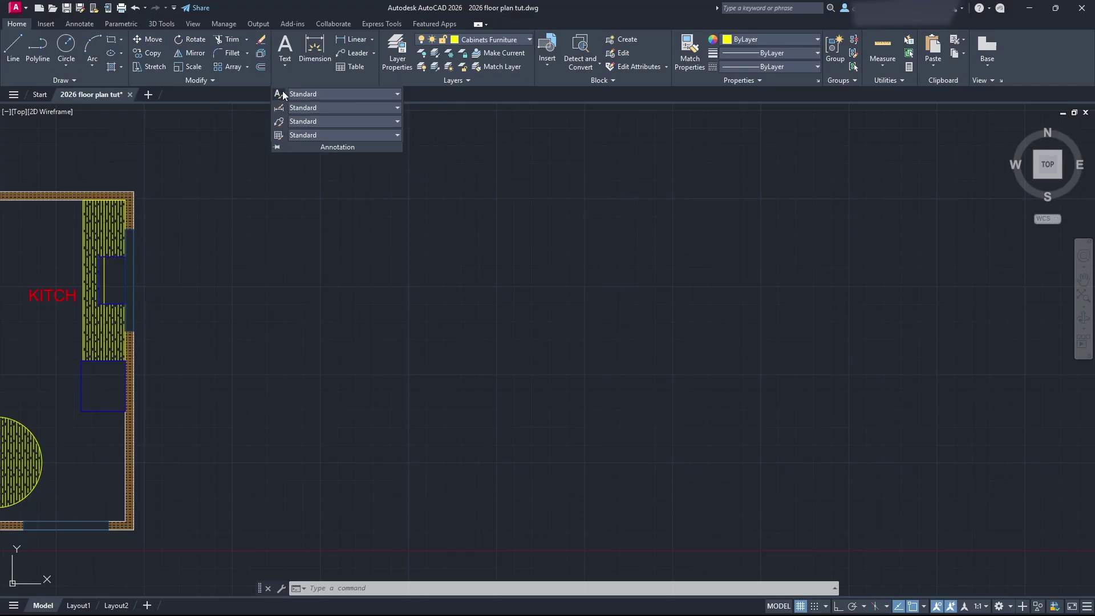
{"action": "left_click", "coordinate": [278, 93]}
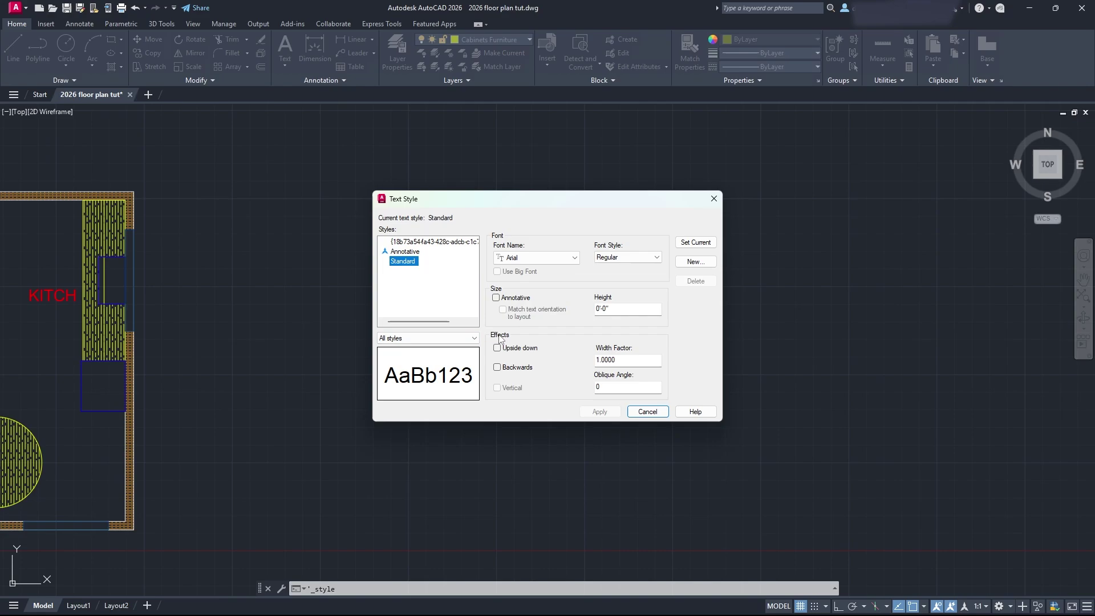
{"action": "left_click", "coordinate": [699, 263]}
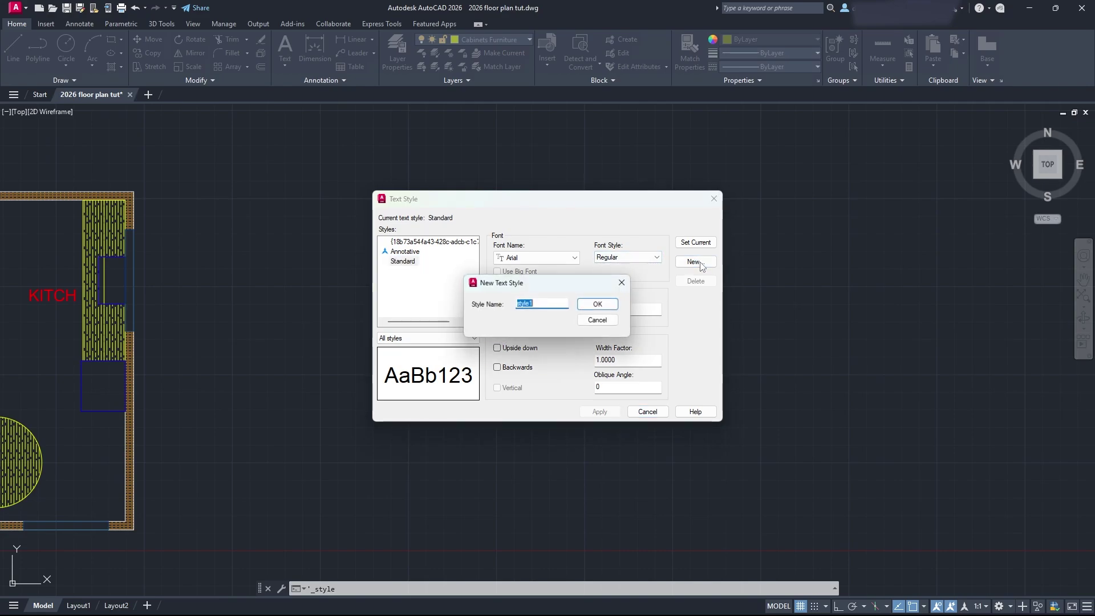
{"action": "type", "text": "Yout"}
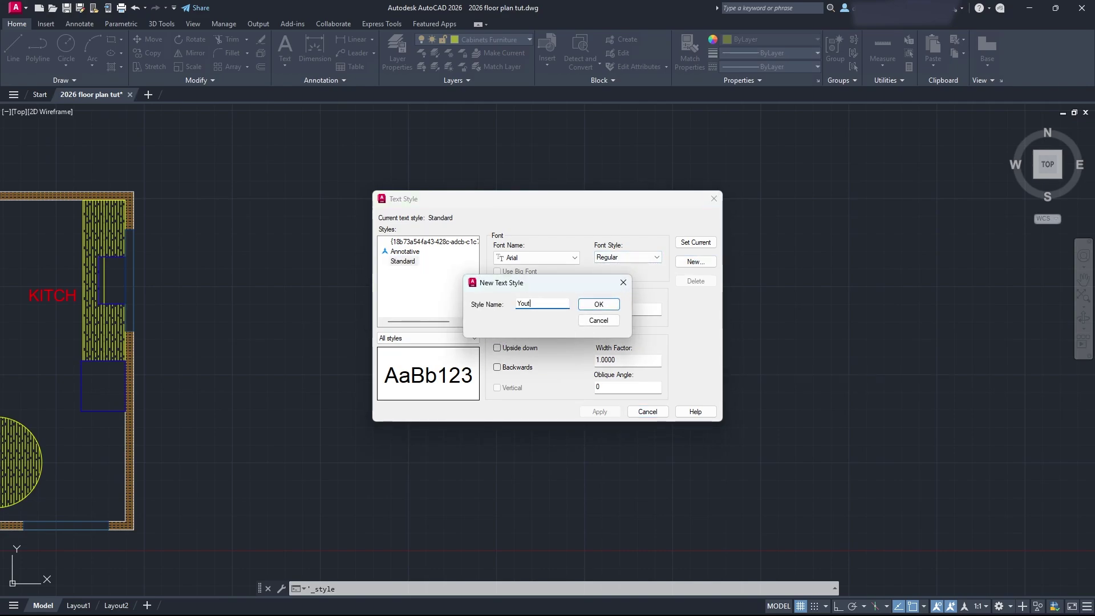
{"action": "type", "text": "ube Example 1"}
{"action": "left_click", "coordinate": [596, 305]}
Make the text style "Youtube Example 1" the current style.
{"action": "left_click", "coordinate": [433, 271]}
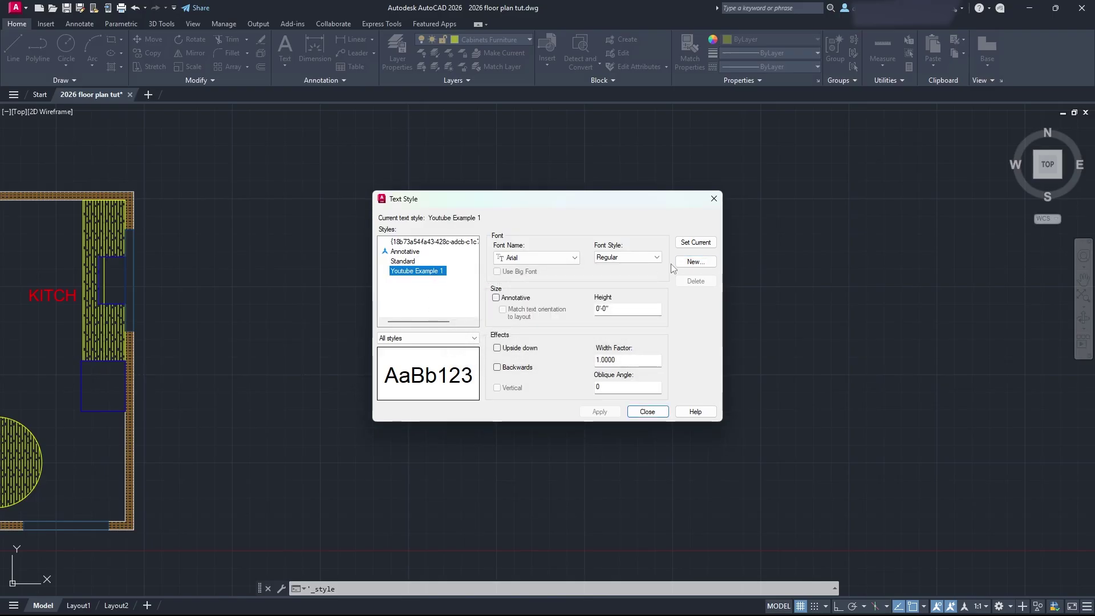
{"action": "left_click", "coordinate": [696, 242]}
{"action": "left_click", "coordinate": [419, 274]}
{"action": "left_click", "coordinate": [696, 242]}
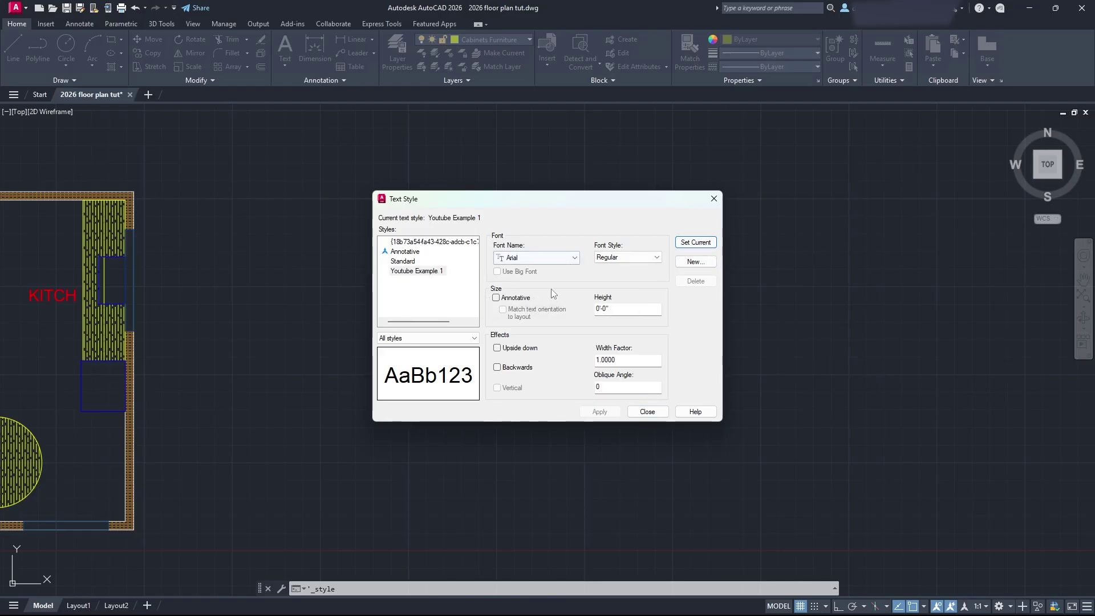
Review the available fonts and font styles for the new text style, keeping Arial and Regular.
{"action": "left_click", "coordinate": [568, 258]}
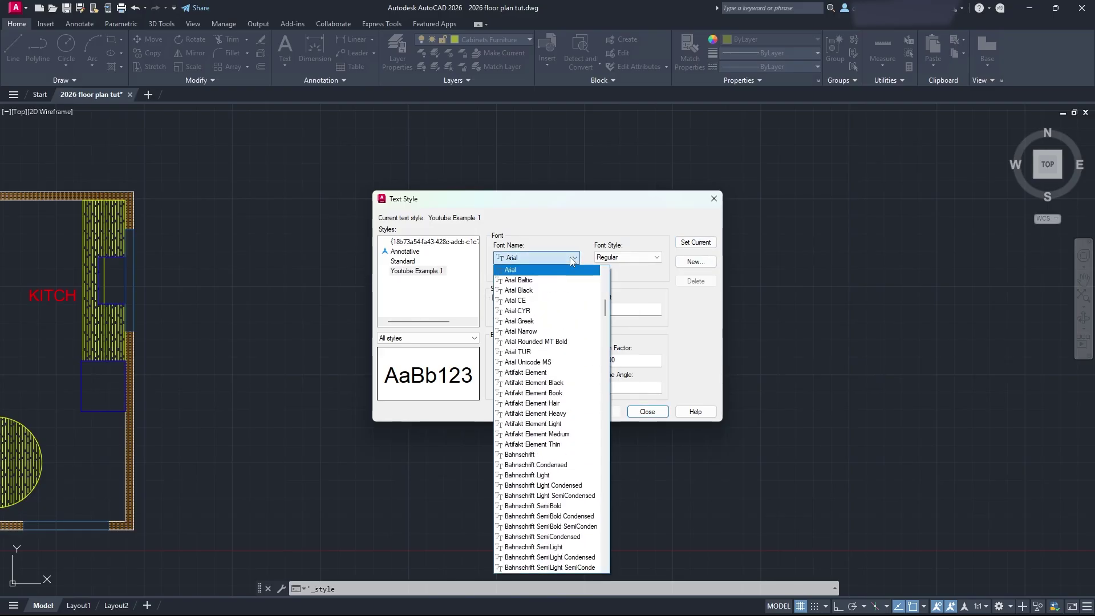
{"action": "left_click", "coordinate": [564, 260]}
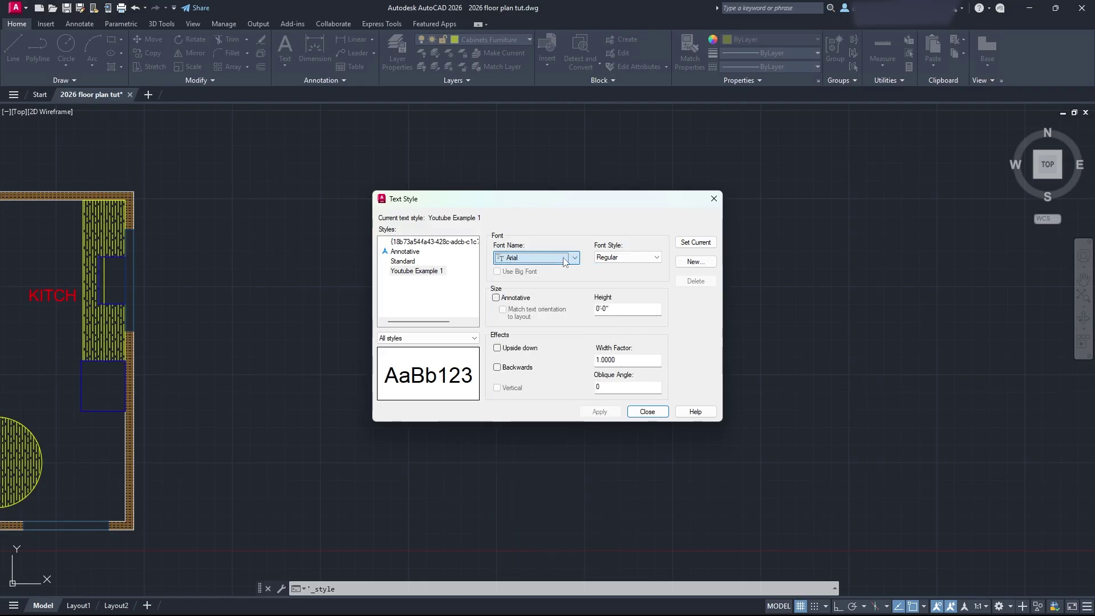
{"action": "left_click", "coordinate": [647, 258]}
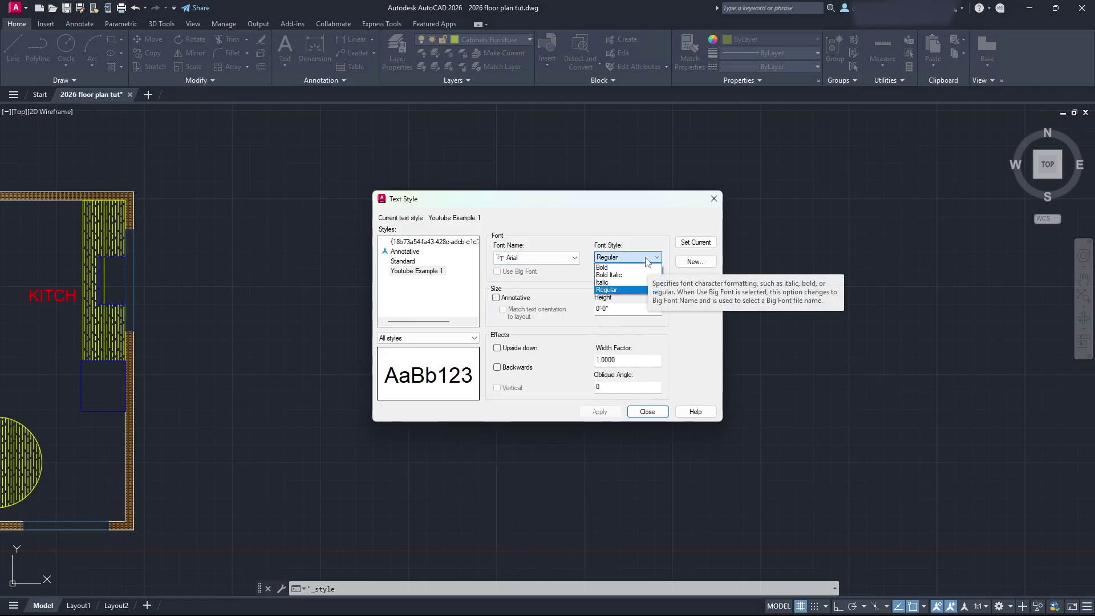
{"action": "left_click", "coordinate": [651, 290]}
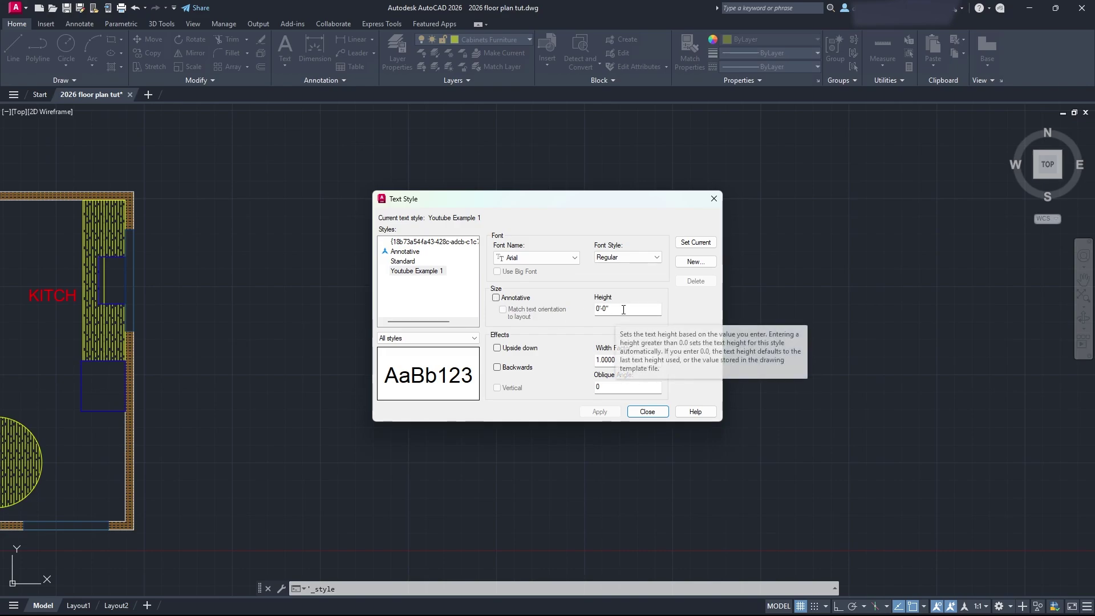
Switch the text style's Annotative option on and back off.
{"action": "left_click", "coordinate": [496, 299]}
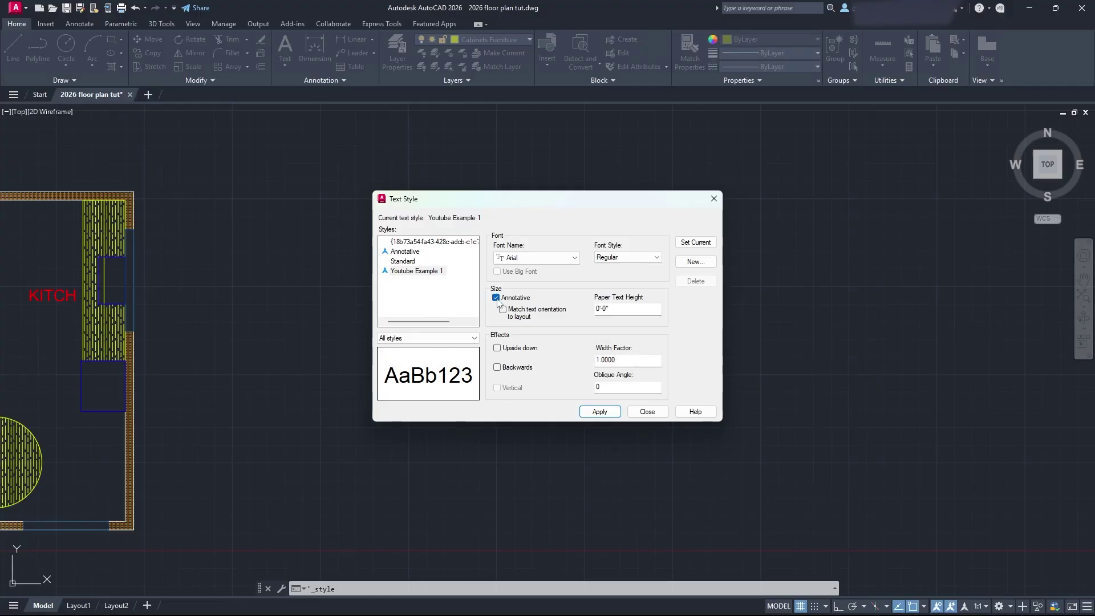
{"action": "mouse_move", "coordinate": [496, 301]}
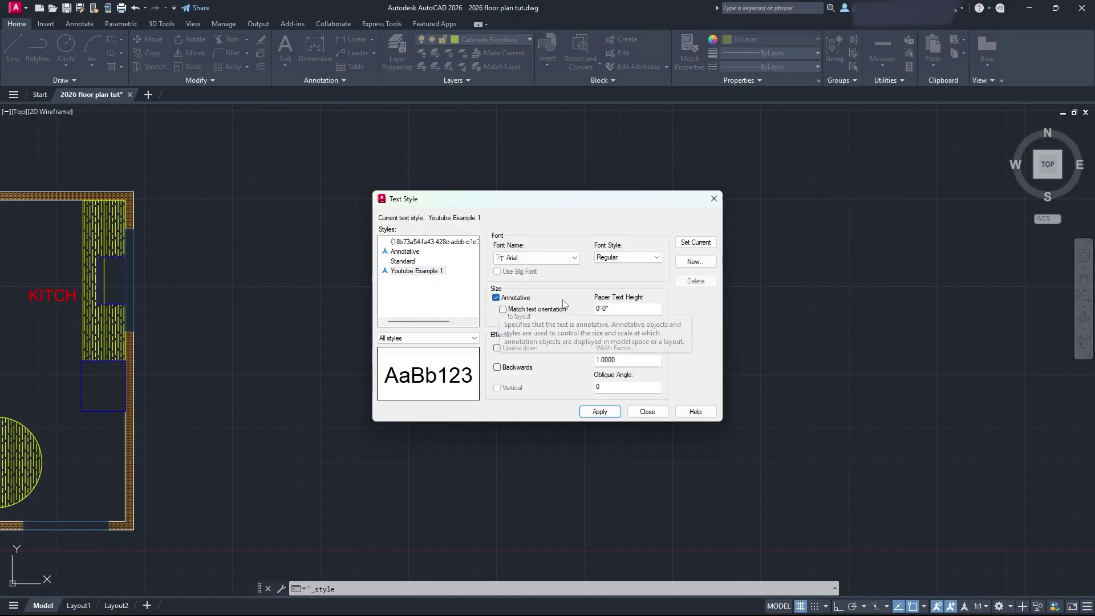
{"action": "left_click", "coordinate": [496, 298]}
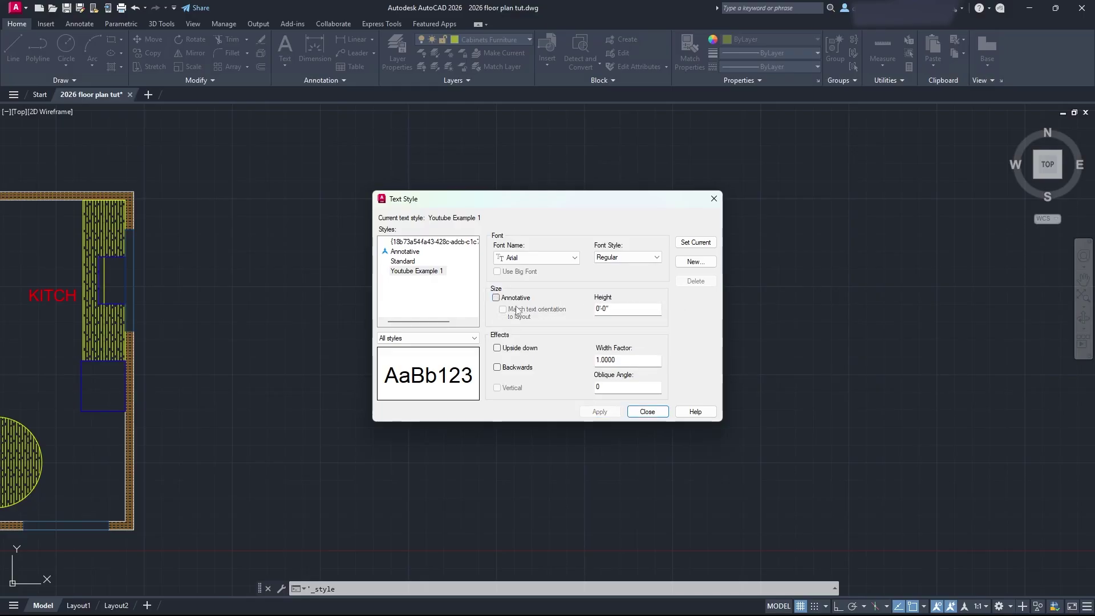
Set the text height of "Youtube Example 1" to 0'-6".
{"action": "left_click", "coordinate": [620, 310]}
{"action": "key", "text": "BackSpace"}
{"action": "type", "text": "6"}
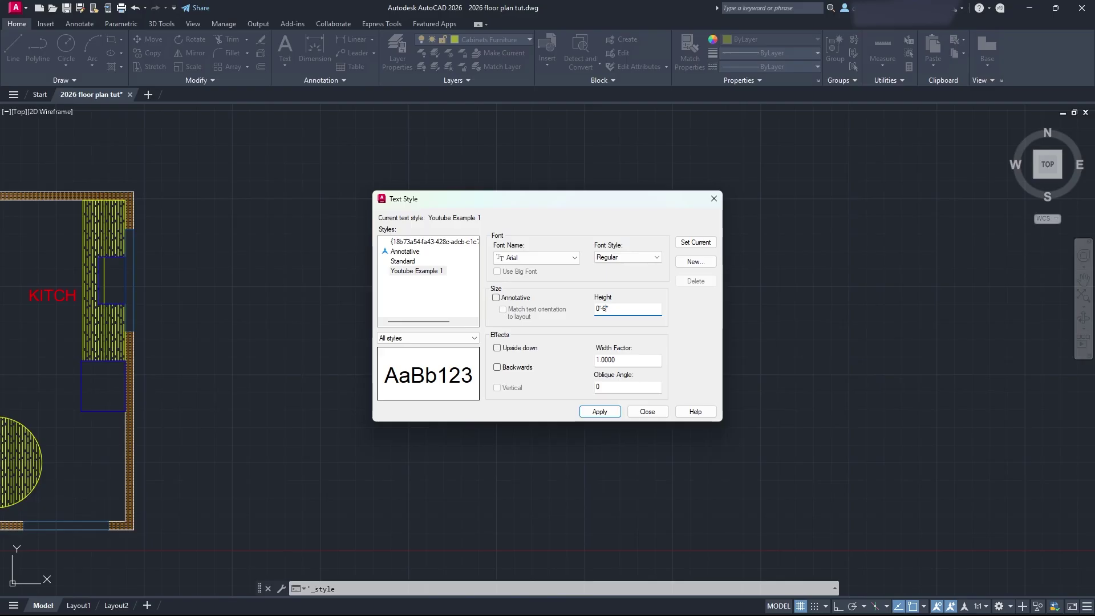
Try altering the text style's width factor and Backwards effect, restoring the width factor to 1.0000 and leaving Backwards off.
{"action": "left_click", "coordinate": [626, 361]}
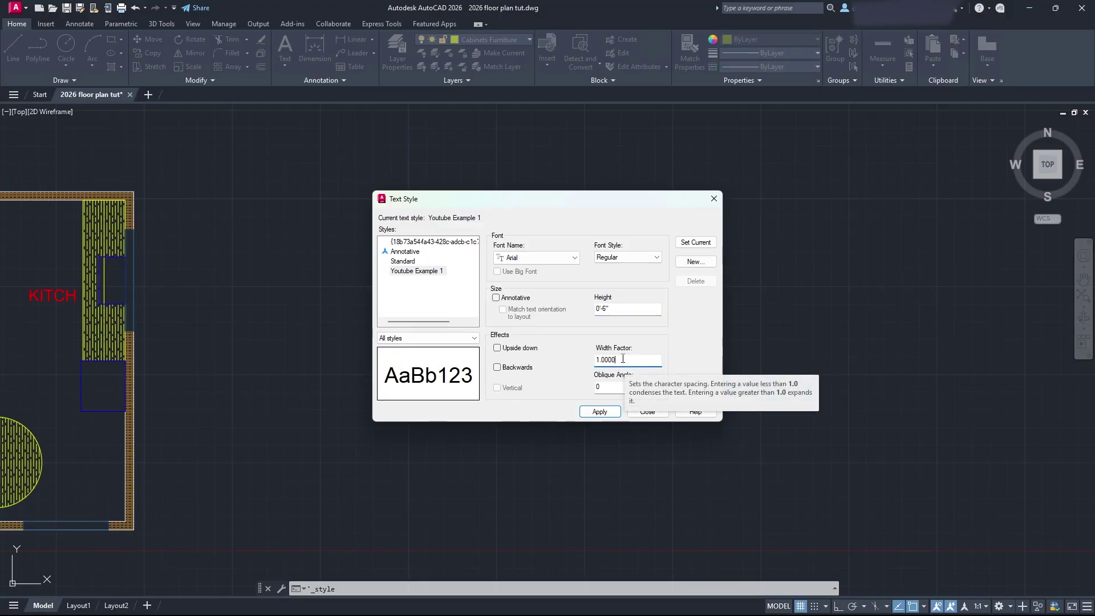
{"action": "key", "text": "Home"}
{"action": "key", "text": "Delete"}
{"action": "key", "text": "Delete"}
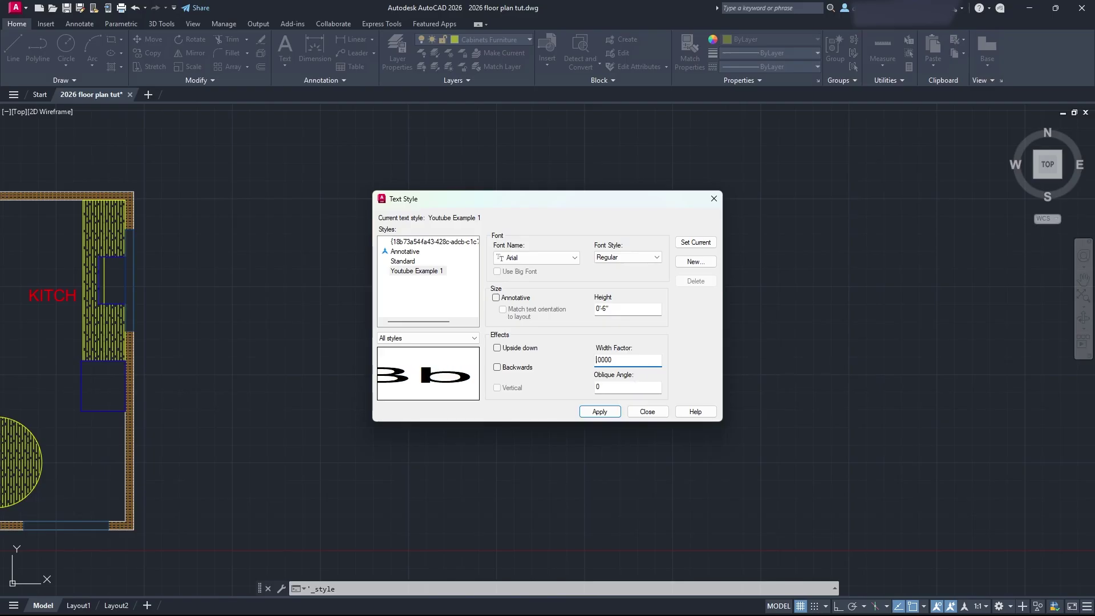
{"action": "type", "text": "1."}
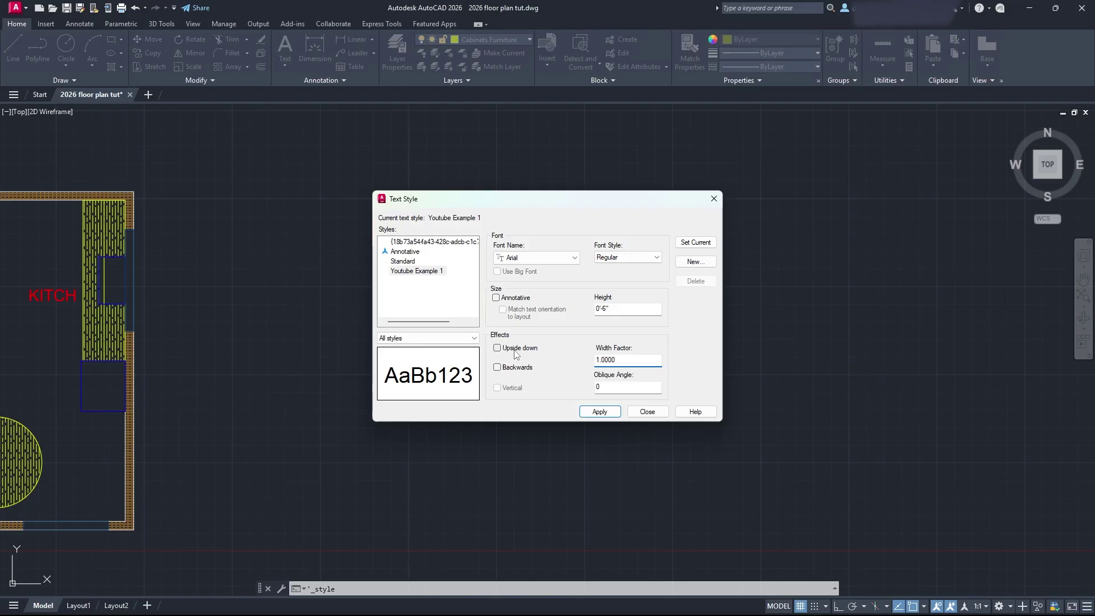
{"action": "left_click", "coordinate": [523, 370]}
{"action": "left_click", "coordinate": [524, 369]}
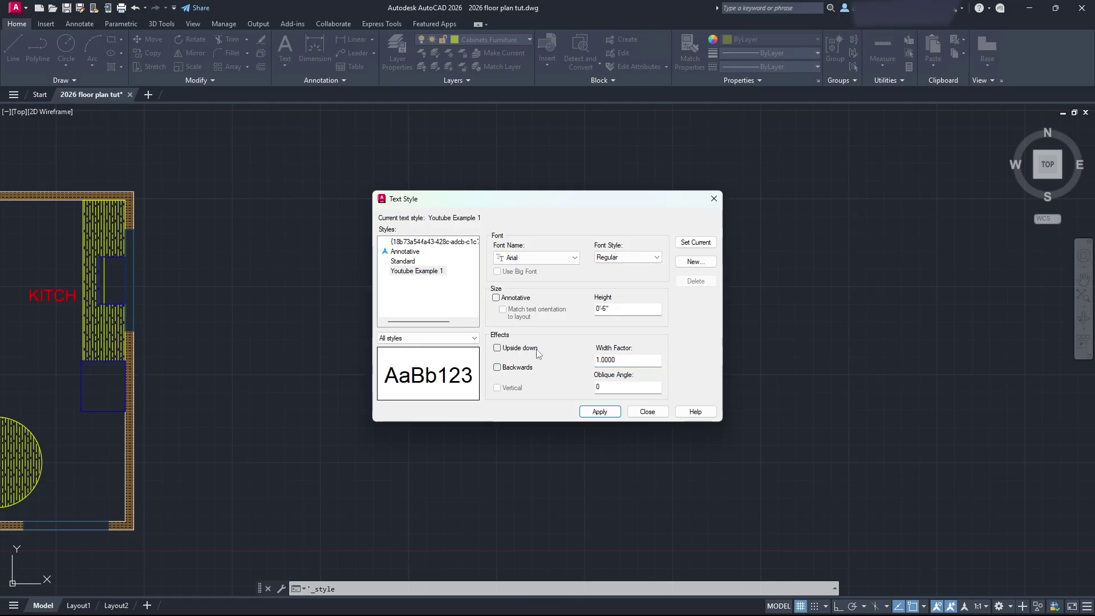
Try oblique angles of 25, 100 and 10 for the text style, clearing the value again.
{"action": "left_click", "coordinate": [636, 388]}
{"action": "type", "text": "25"}
{"action": "key", "text": "BackSpace"}
{"action": "key", "text": "BackSpace"}
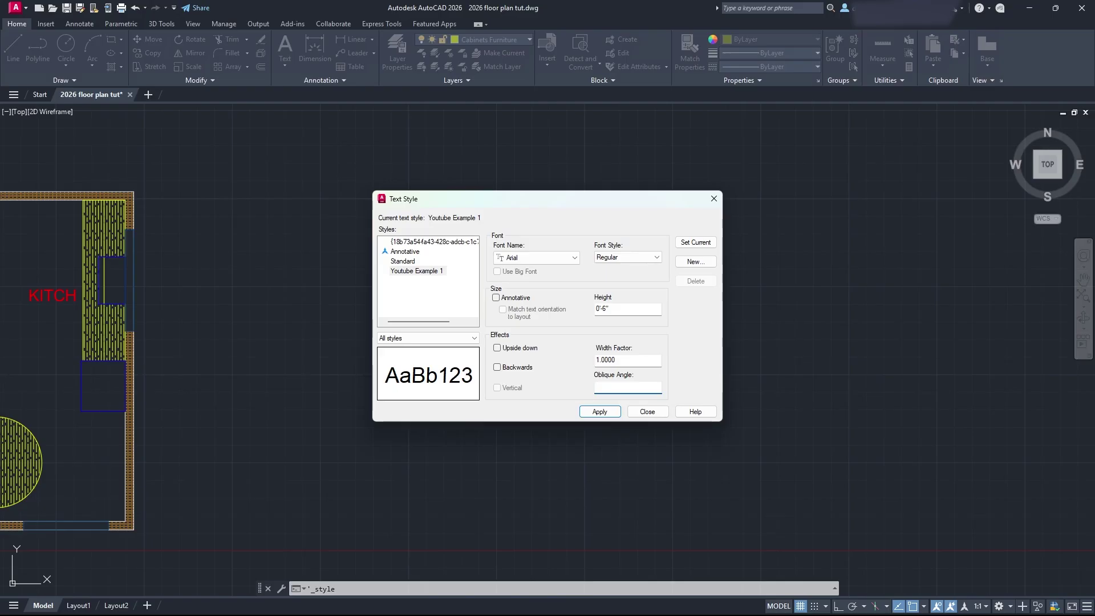
{"action": "type", "text": "100"}
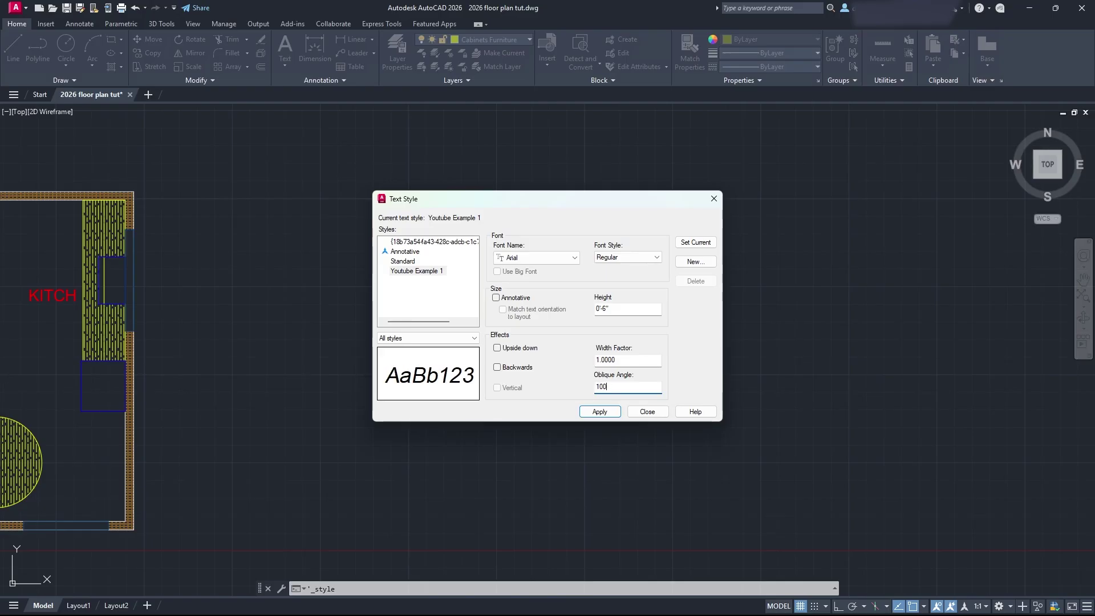
{"action": "key", "text": "BackSpace"}
{"action": "key", "text": "BackSpace"}
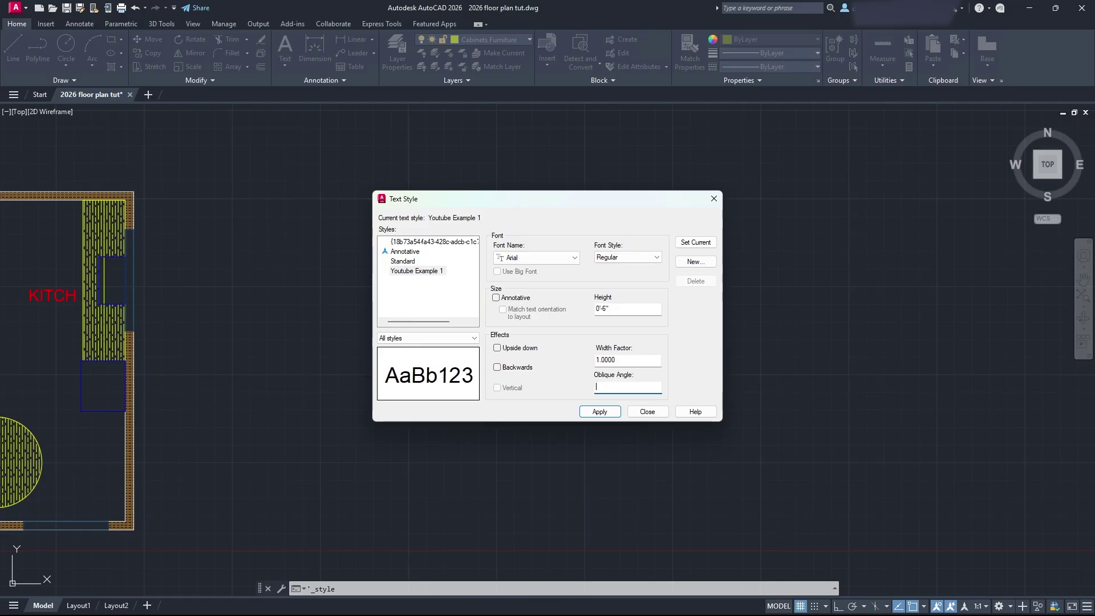
{"action": "type", "text": "10"}
{"action": "key", "text": "BackSpace"}
{"action": "key", "text": "BackSpace"}
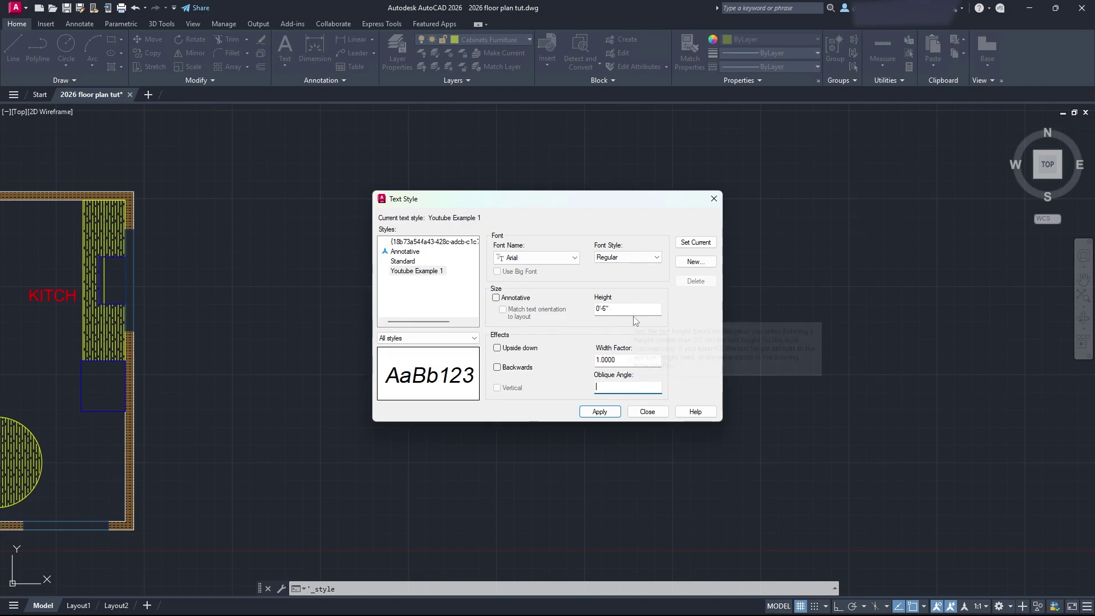
Save the changes to "Youtube Example 1" and finish the style setup with it as the current text style.
{"action": "left_click", "coordinate": [605, 412]}
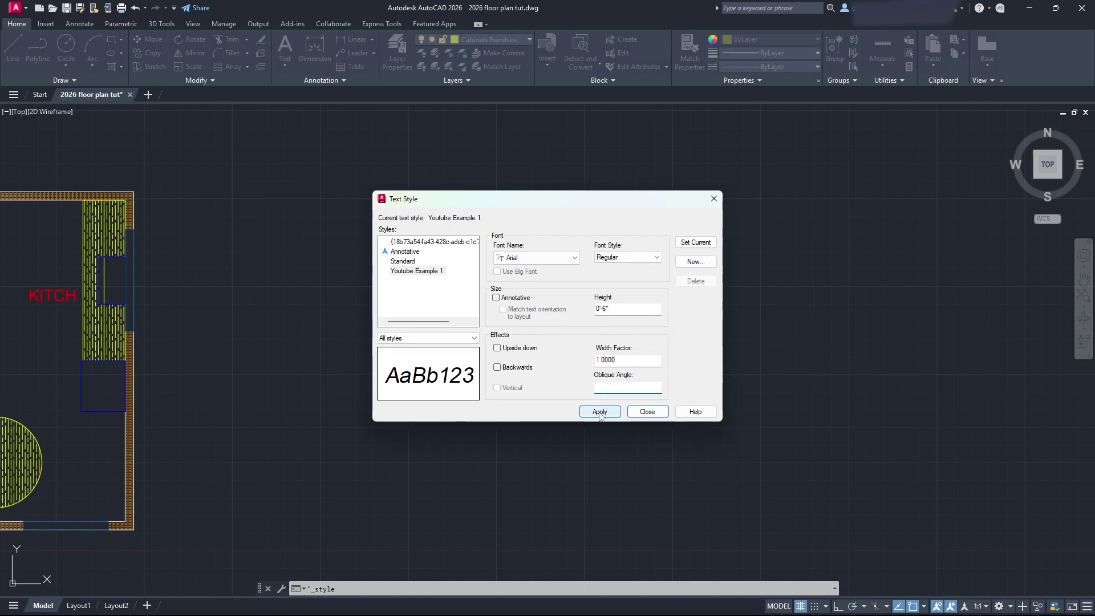
{"action": "left_click", "coordinate": [432, 273]}
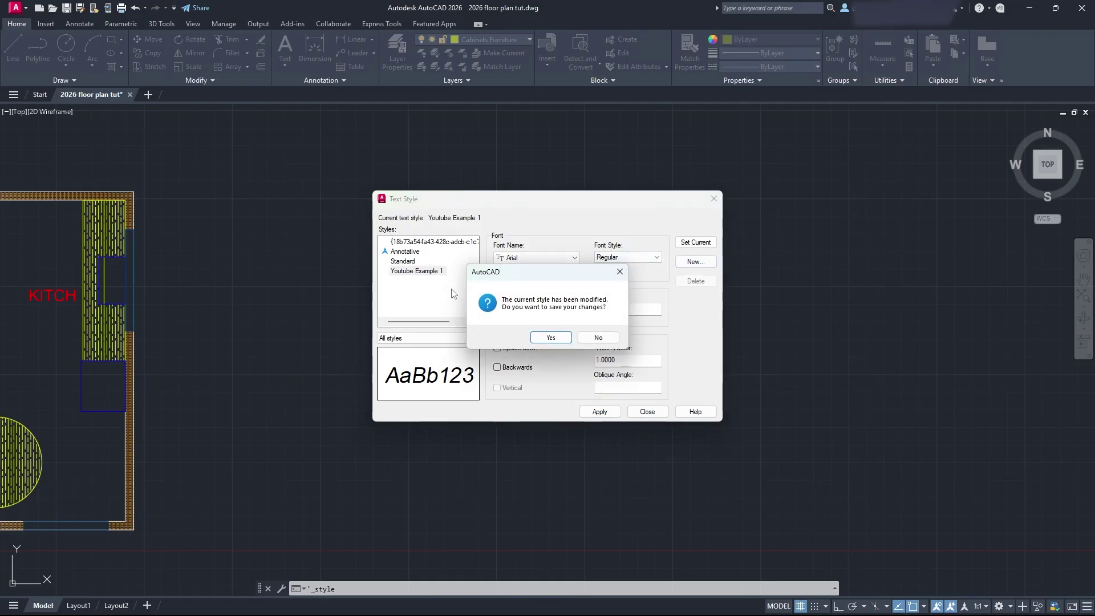
{"action": "left_click", "coordinate": [551, 338]}
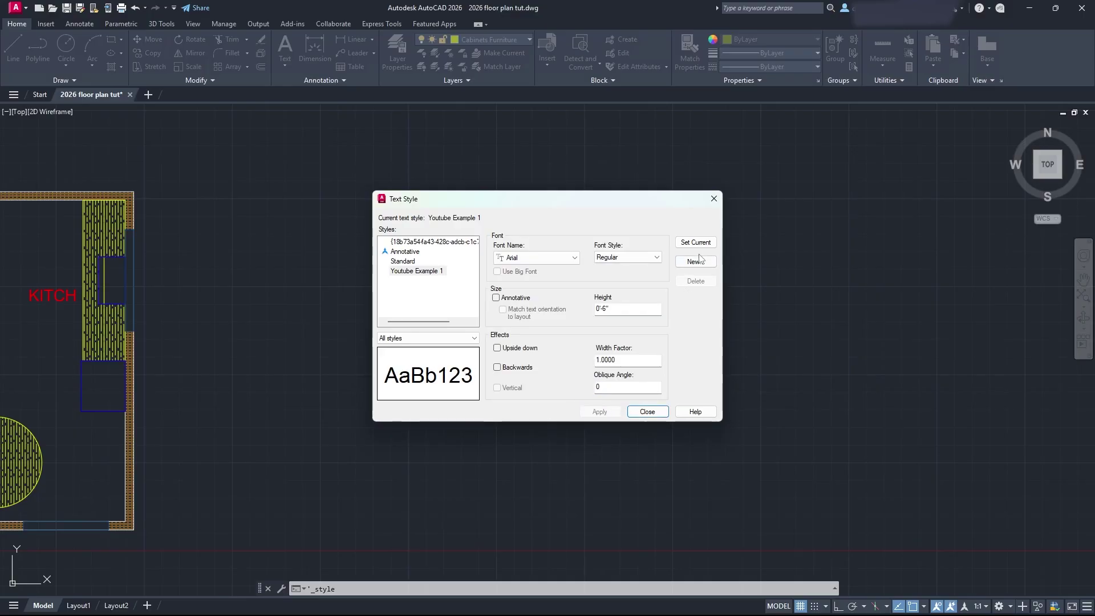
{"action": "left_click", "coordinate": [415, 272]}
{"action": "left_click", "coordinate": [710, 242]}
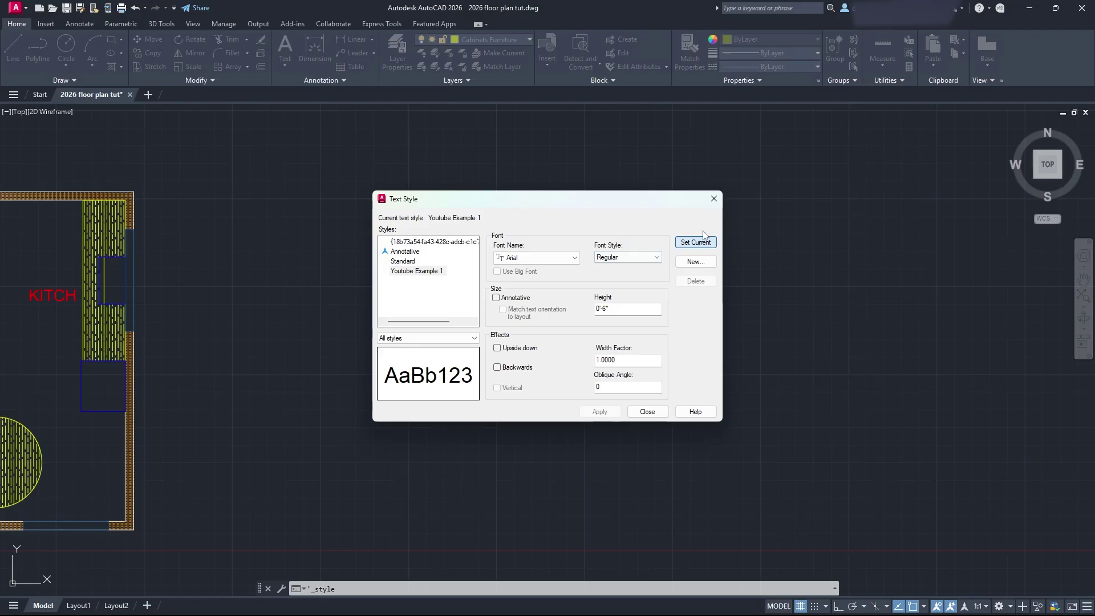
{"action": "left_click", "coordinate": [714, 200]}
Place a multiline text reading "Hello" in the empty area to the right of the floor plan.
{"action": "middle_click_drag", "start_coordinate": [421, 325], "coordinate": [563, 338]}
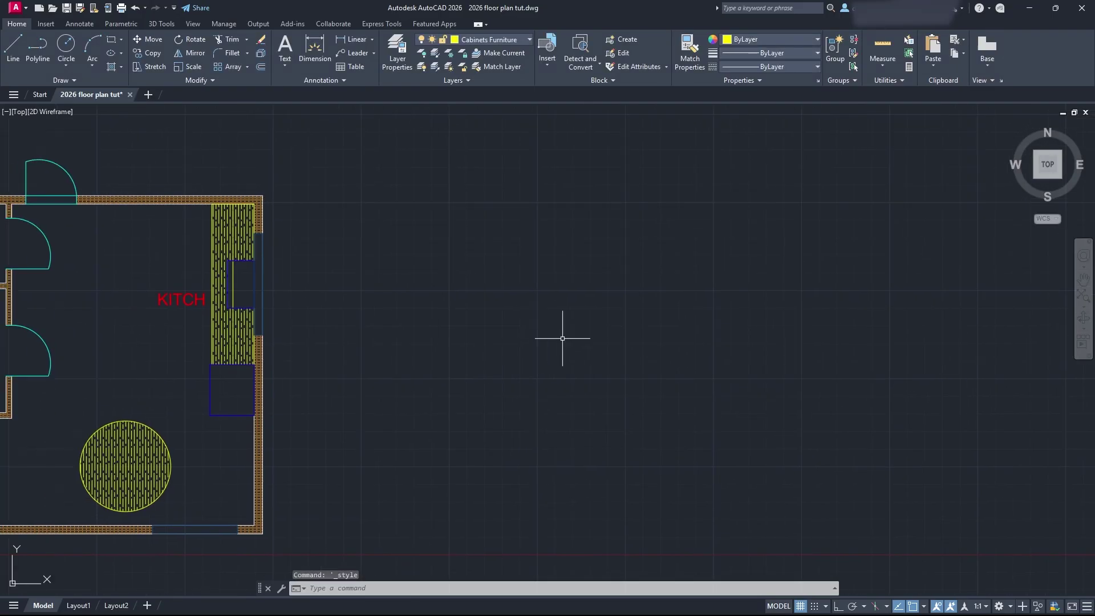
{"action": "left_click", "coordinate": [285, 46]}
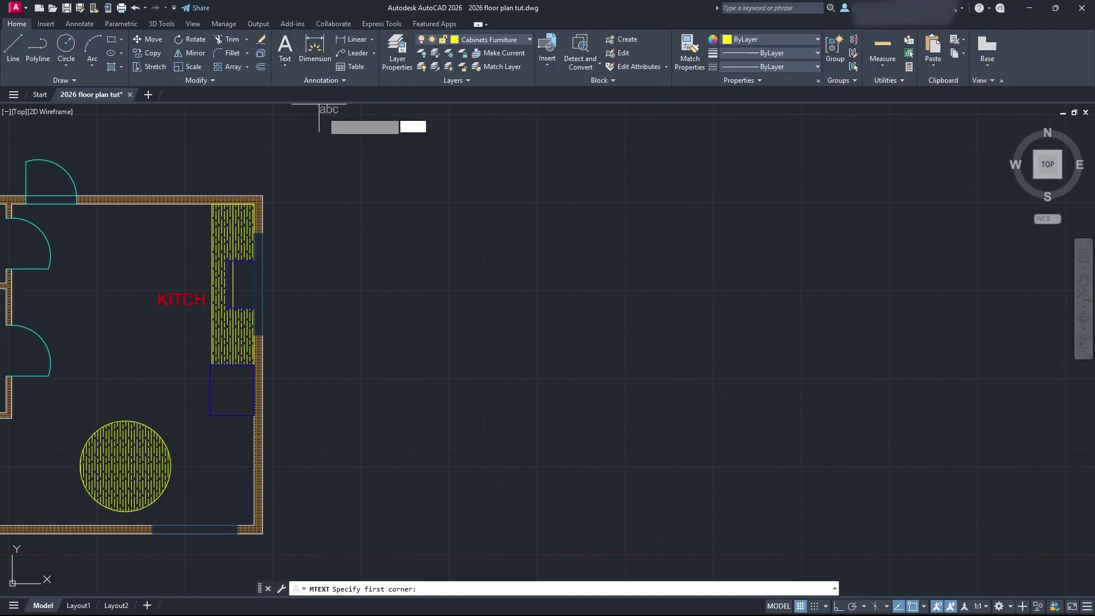
{"action": "left_click", "coordinate": [361, 202]}
{"action": "left_click", "coordinate": [453, 282]}
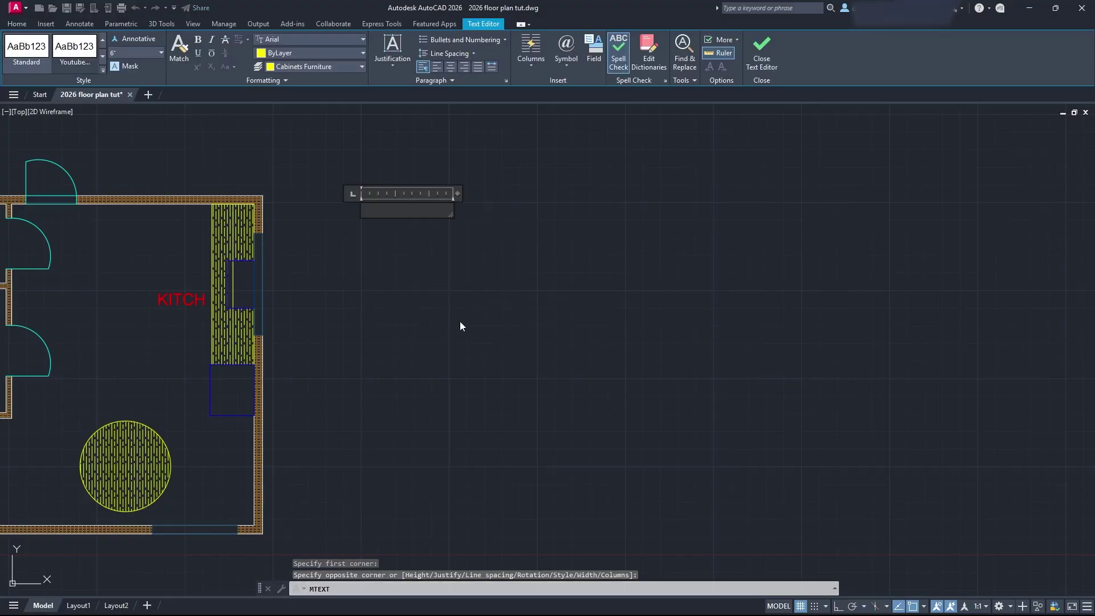
{"action": "type", "text": "Hello"}
{"action": "left_click", "coordinate": [475, 326]}
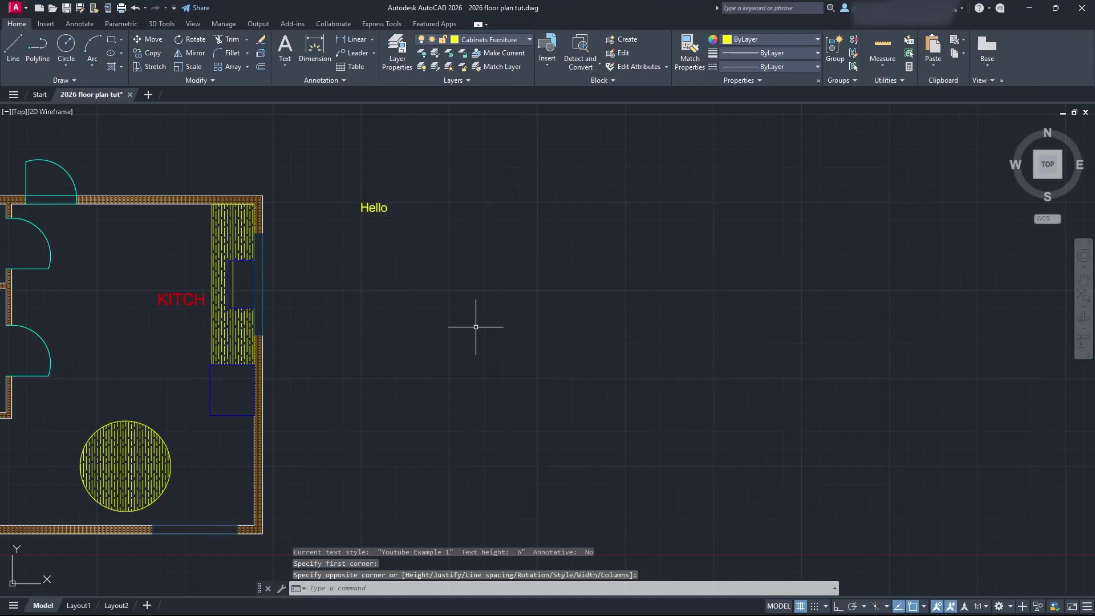
Set the height of the "Youtube Example 1" text style to 1'-0" and apply the change.
{"action": "middle_click_drag", "start_coordinate": [430, 255], "coordinate": [559, 327]}
{"action": "left_click", "coordinate": [507, 277]}
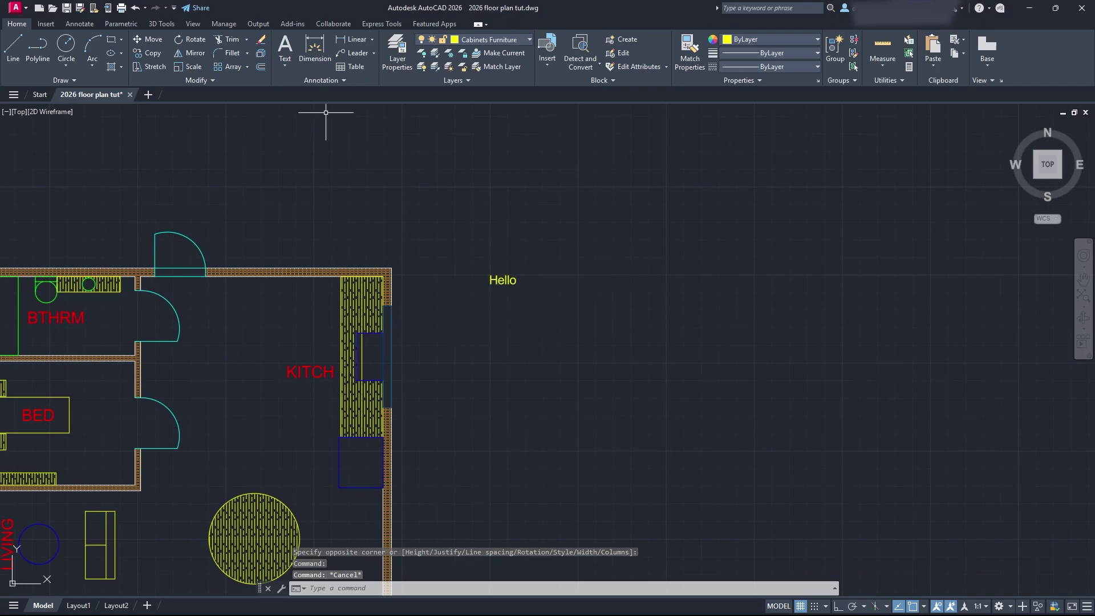
{"action": "left_click", "coordinate": [342, 80]}
{"action": "left_click", "coordinate": [280, 94]}
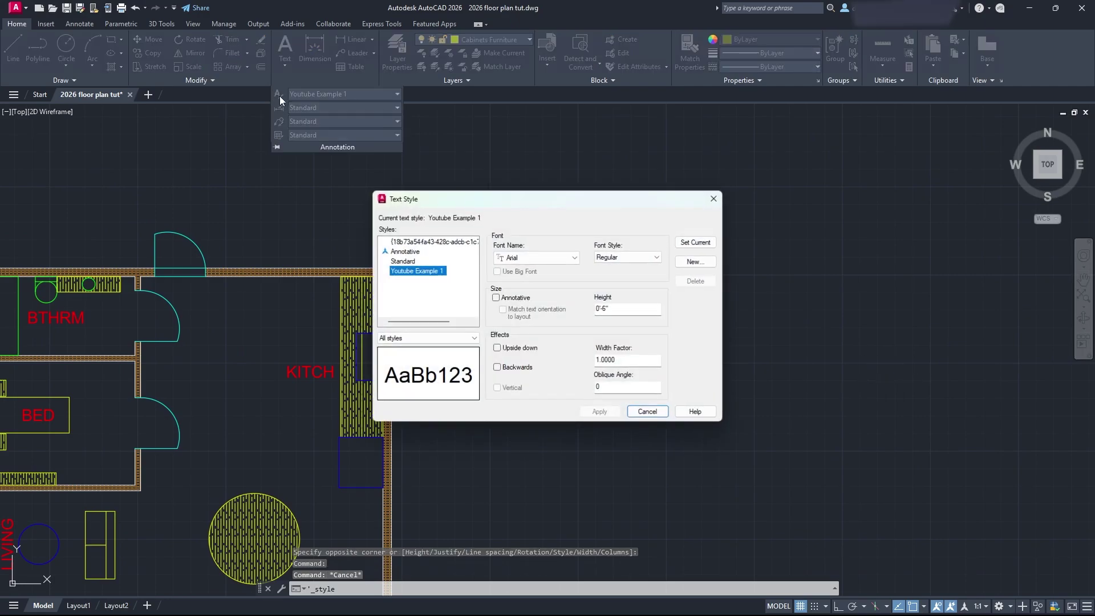
{"action": "key", "text": "Tab"}
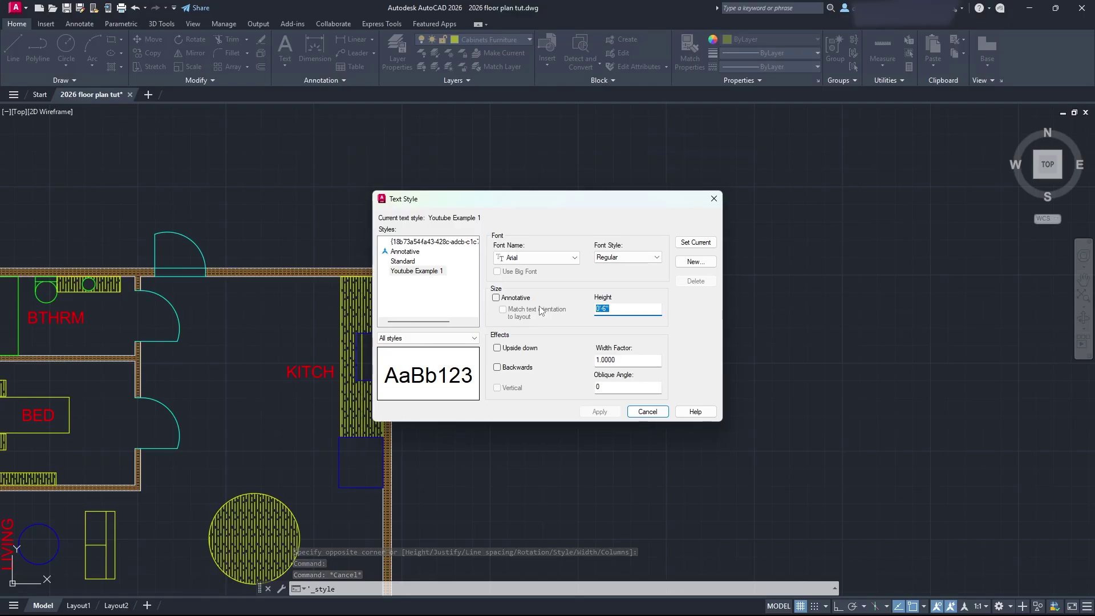
{"action": "type", "text": "1"}
{"action": "left_click", "coordinate": [609, 412]}
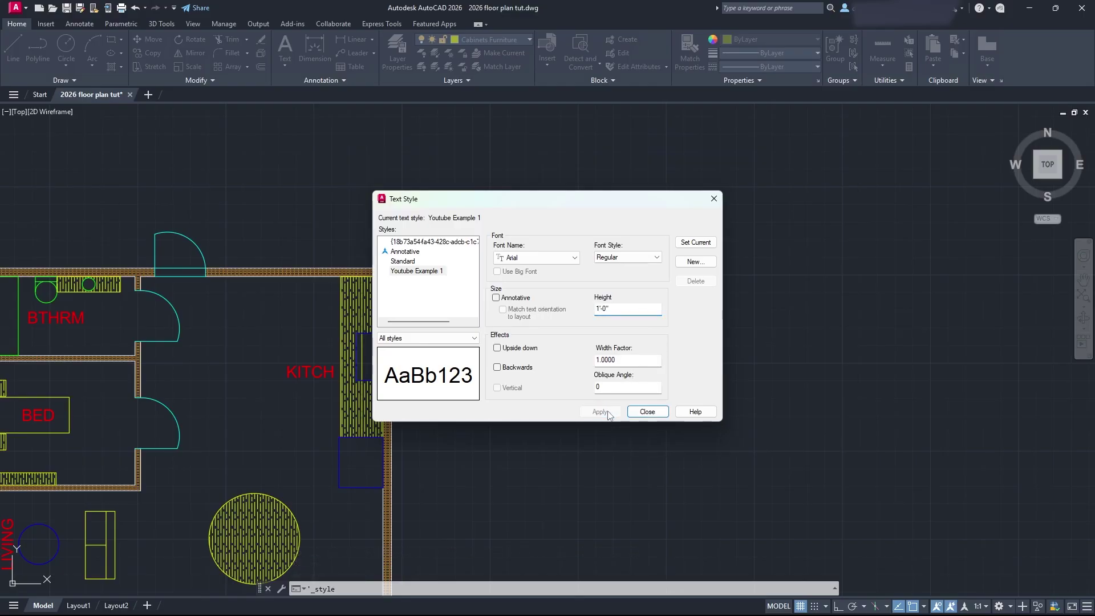
{"action": "left_click", "coordinate": [713, 198]}
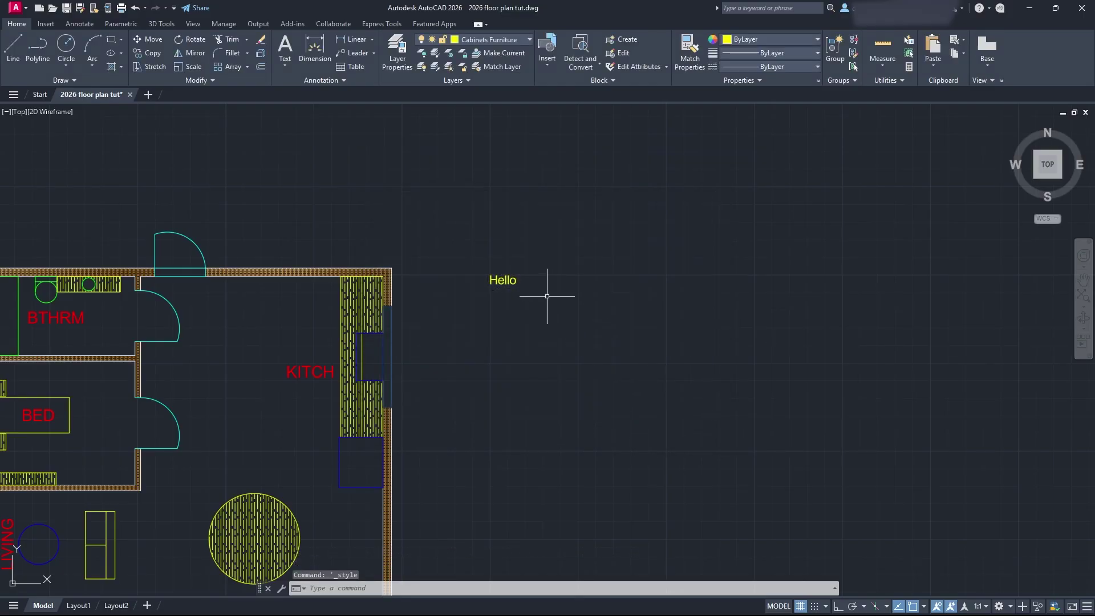
Place a second multiline text reading "Hello" directly below the first one, right of the floor plan.
{"action": "left_click", "coordinate": [285, 45]}
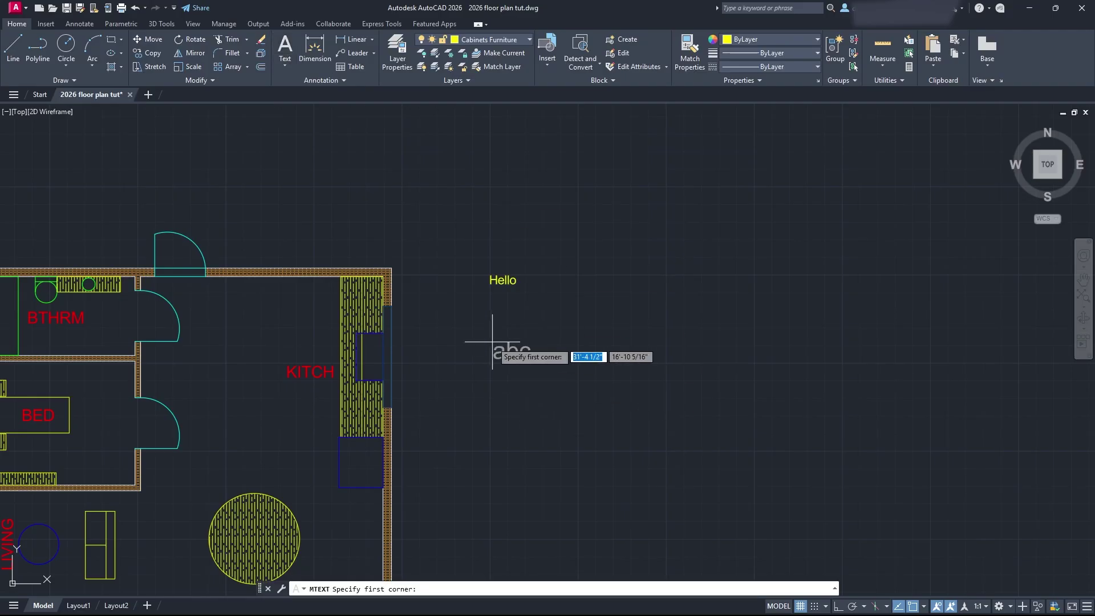
{"action": "left_click", "coordinate": [490, 293]}
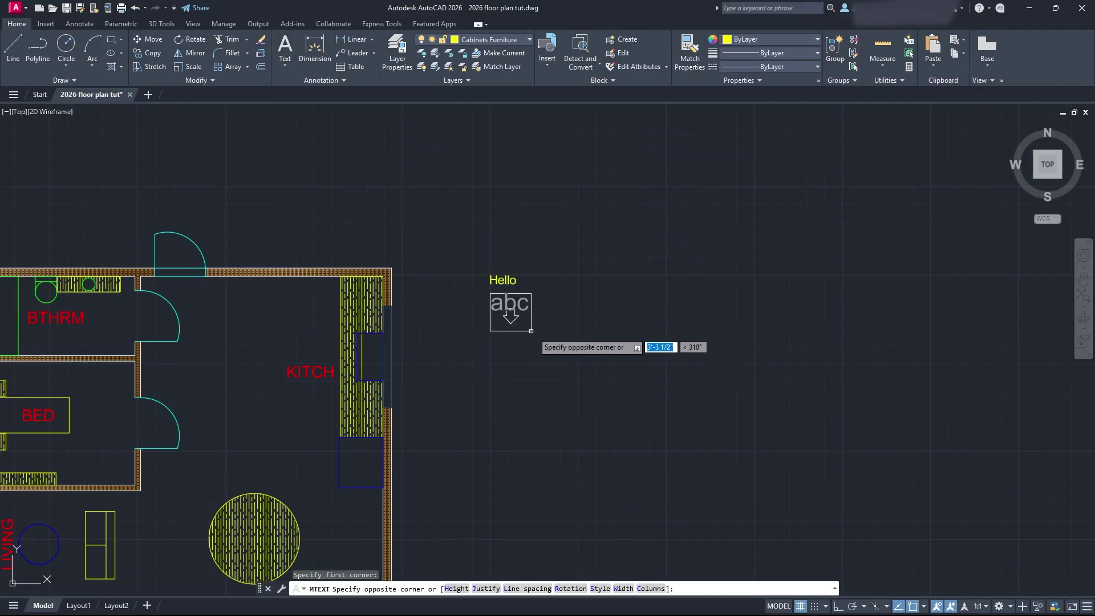
{"action": "left_click", "coordinate": [566, 350]}
{"action": "type", "text": "Hello"}
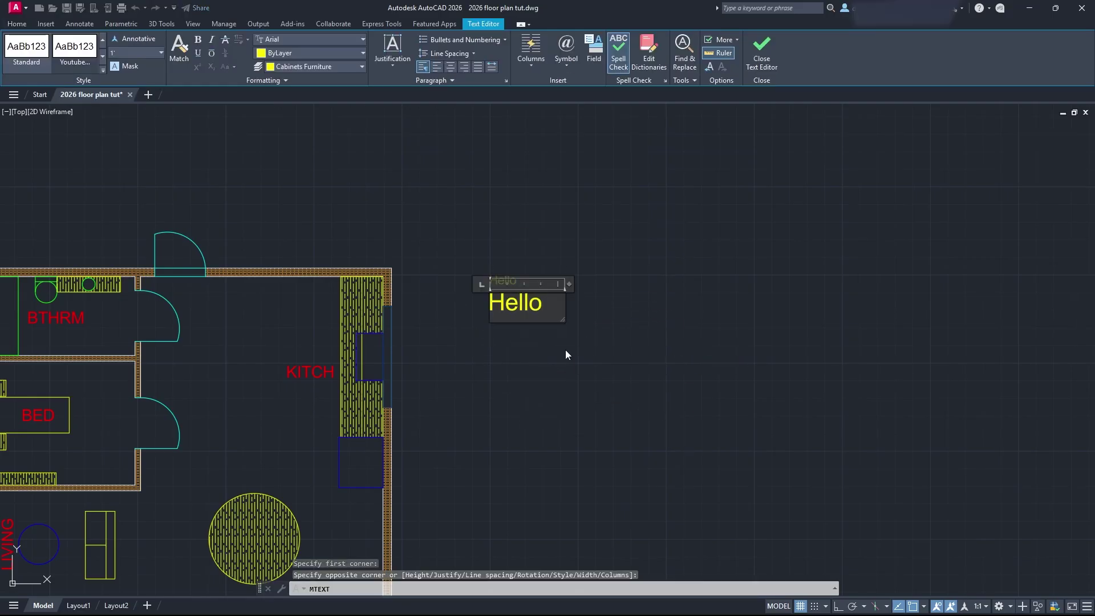
{"action": "left_click", "coordinate": [565, 350]}
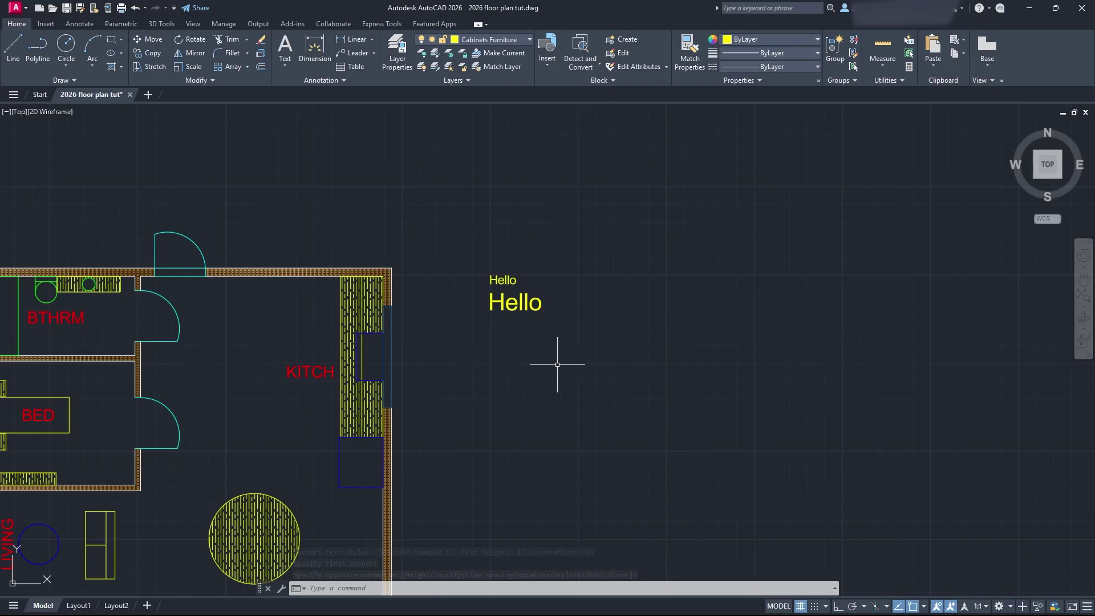
Switch to Layout1, activate its viewport and bring the two "Hello" texts into view.
{"action": "middle_click_drag", "start_coordinate": [557, 364], "coordinate": [559, 377]}
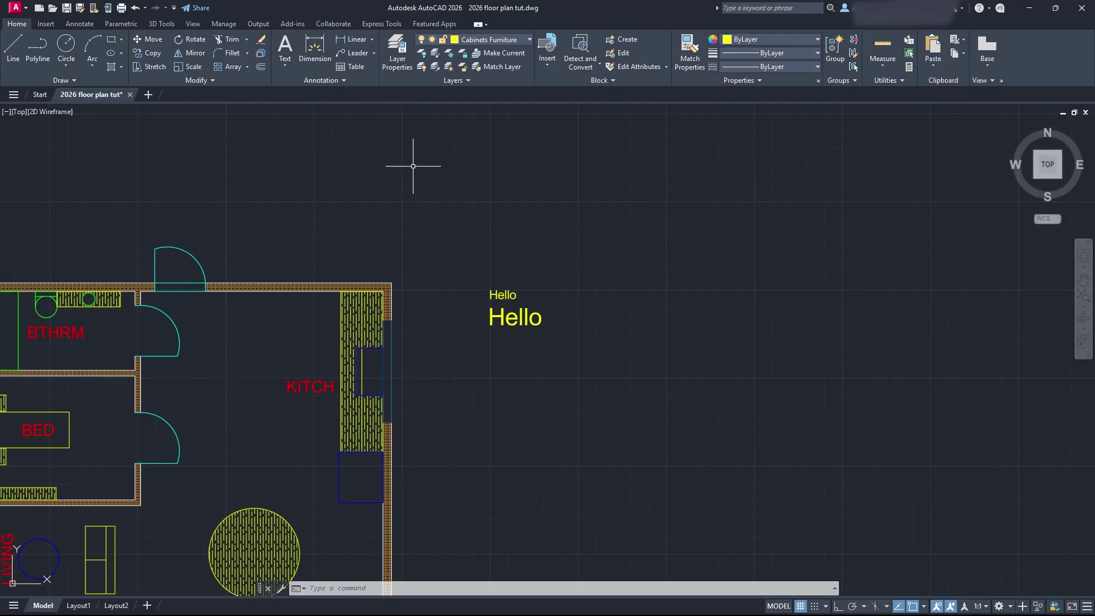
{"action": "left_click", "coordinate": [341, 83]}
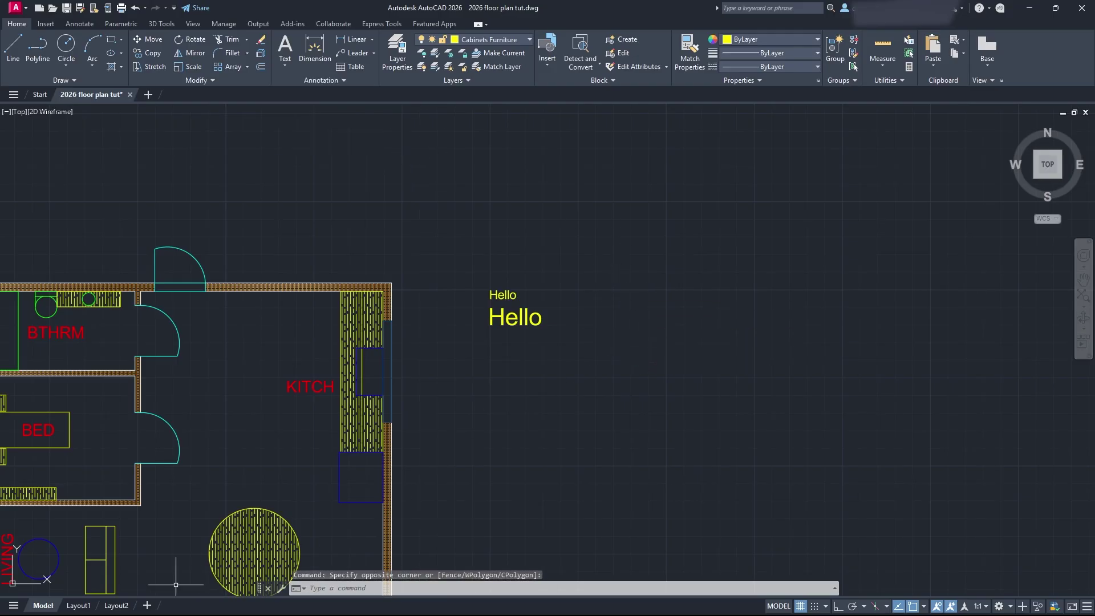
{"action": "left_click", "coordinate": [78, 605]}
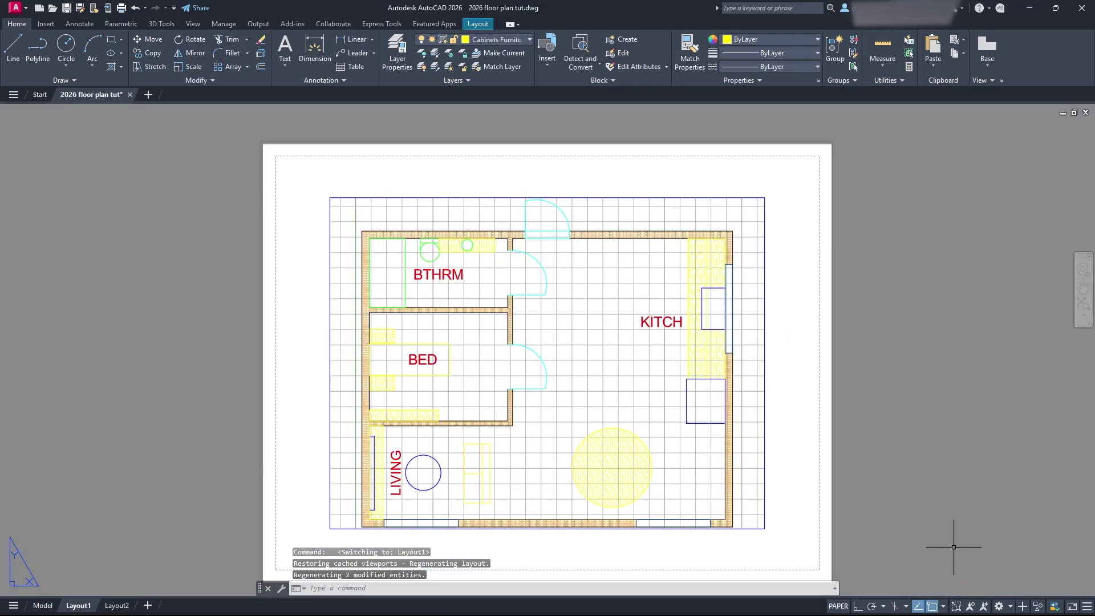
{"action": "double_click", "coordinate": [694, 381]}
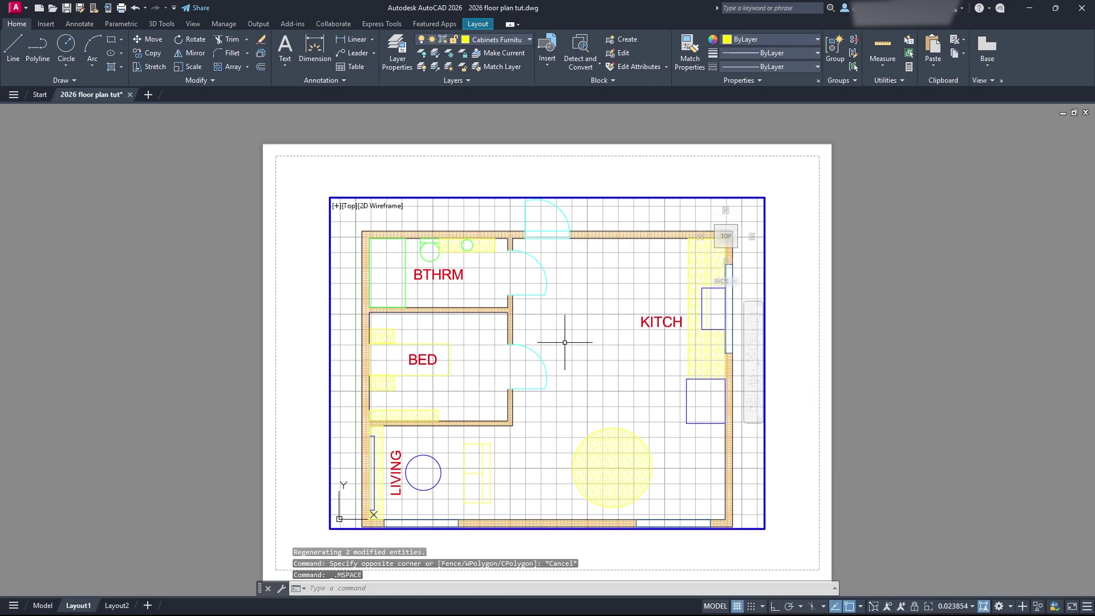
{"action": "left_click", "coordinate": [964, 606]}
{"action": "scroll", "coordinate": [958, 542], "scroll_direction": "down", "scroll_amount": 1}
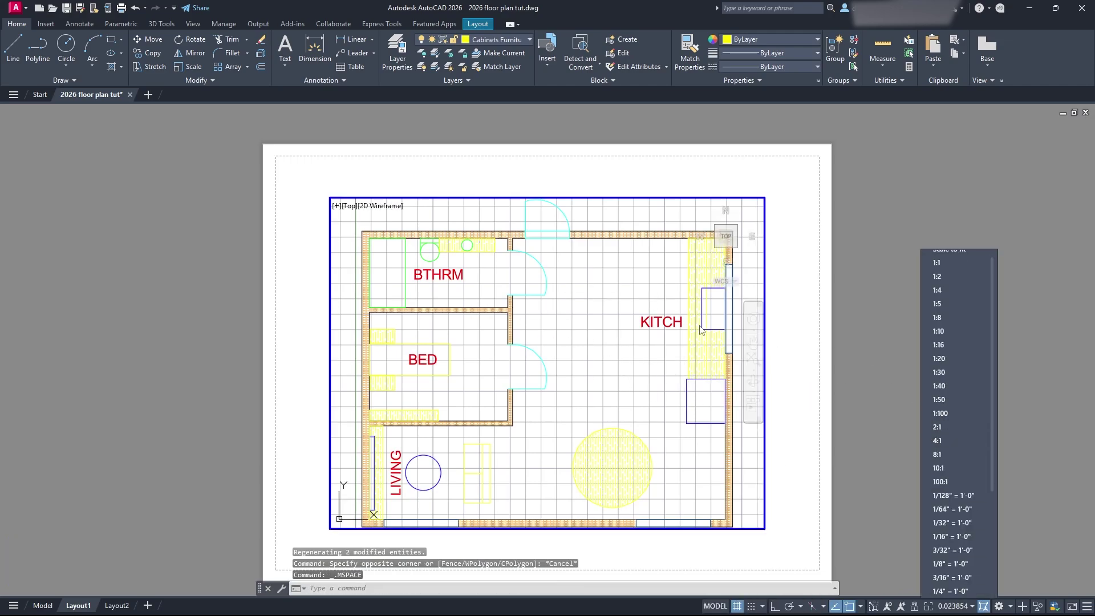
{"action": "middle_click_drag", "start_coordinate": [697, 328], "coordinate": [523, 348]}
Try viewport scales of 2:1, 1:10, 1:5 and 1:2 in Layout1.
{"action": "left_click", "coordinate": [964, 606]}
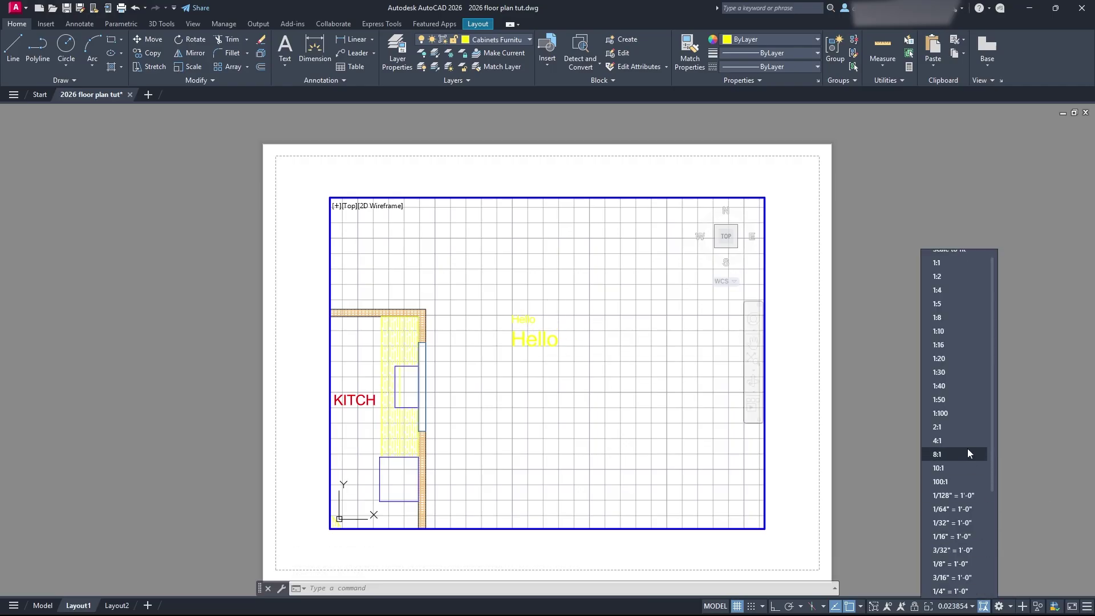
{"action": "left_click", "coordinate": [963, 428]}
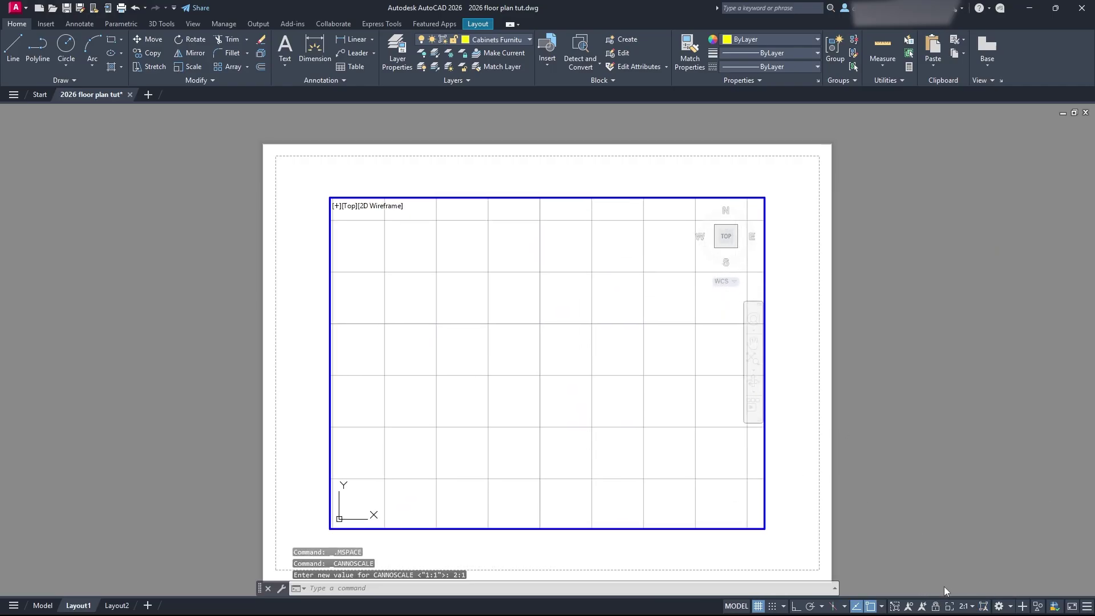
{"action": "left_click", "coordinate": [971, 607]}
{"action": "left_click", "coordinate": [971, 338]}
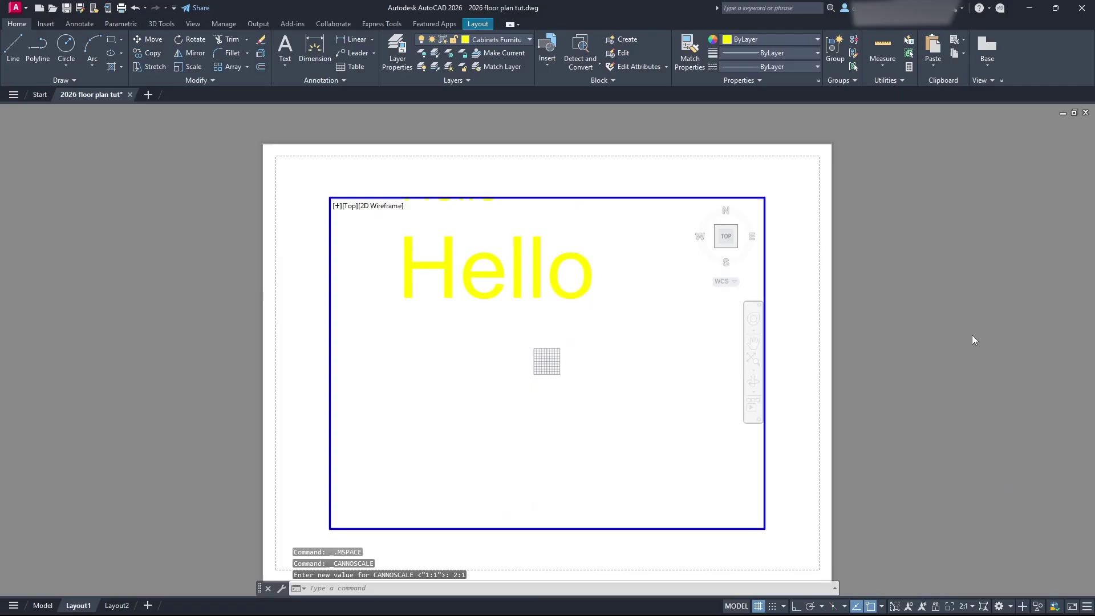
{"action": "left_click", "coordinate": [964, 606]}
{"action": "left_click", "coordinate": [974, 311]}
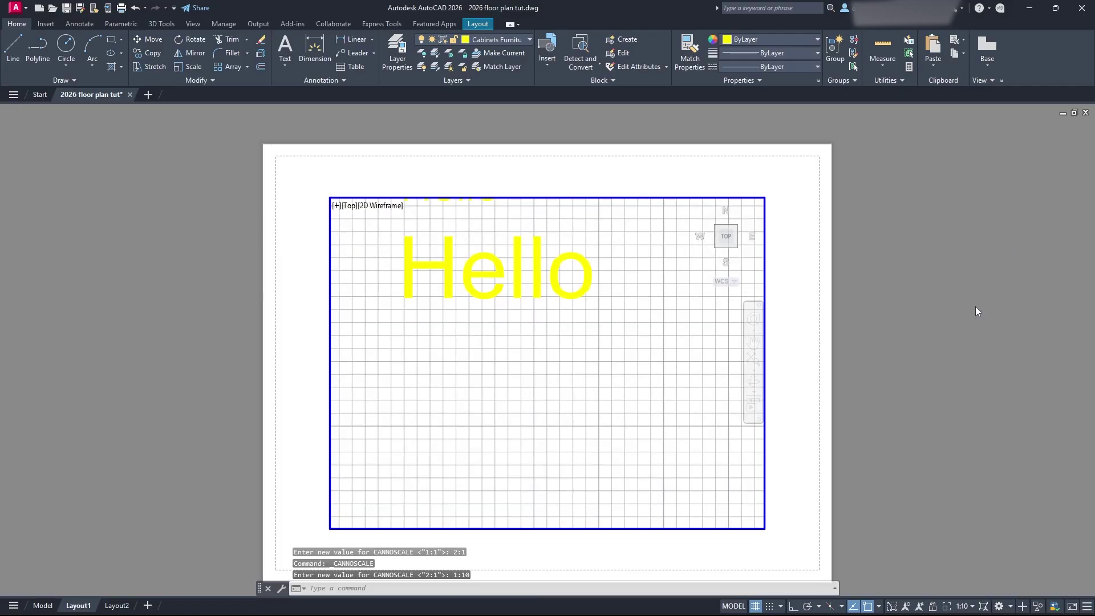
{"action": "left_click", "coordinate": [963, 606]}
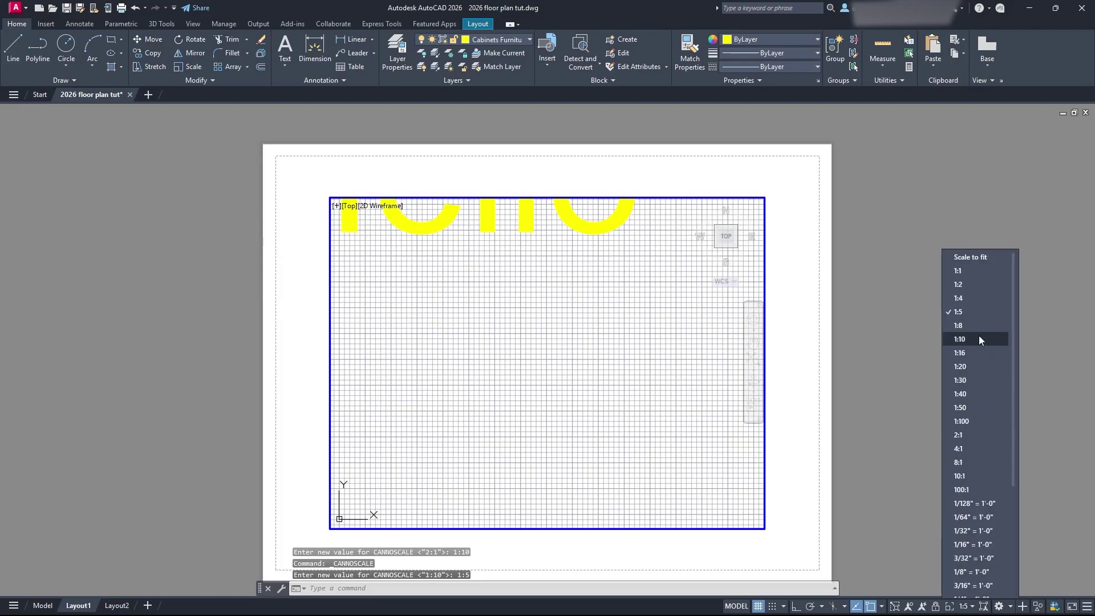
{"action": "left_click", "coordinate": [973, 293]}
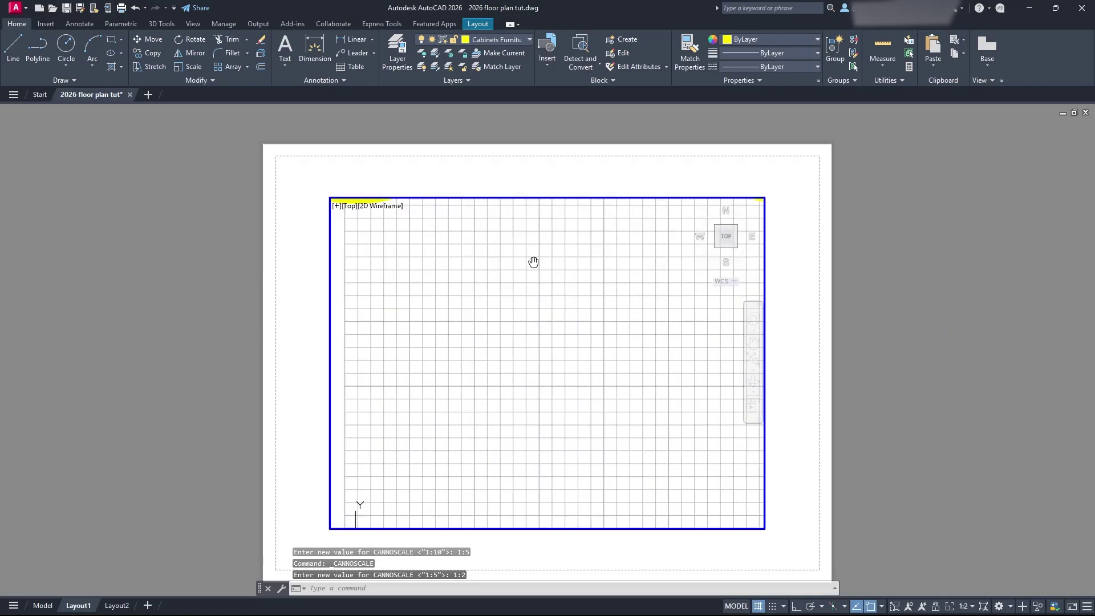
Bring both "Hello" texts back into view in the Layout1 viewport and compare them with the floor plan in model space.
{"action": "scroll", "coordinate": [547, 277], "scroll_direction": "down", "scroll_amount": 5}
{"action": "middle_click_drag", "start_coordinate": [560, 292], "coordinate": [502, 365]}
{"action": "left_click", "coordinate": [43, 606]}
{"action": "mouse_move", "coordinate": [567, 357]}
{"action": "middle_mouse_down"}
{"action": "mouse_move", "coordinate": [599, 375]}
{"action": "mouse_move", "coordinate": [670, 364]}
{"action": "middle_mouse_up"}
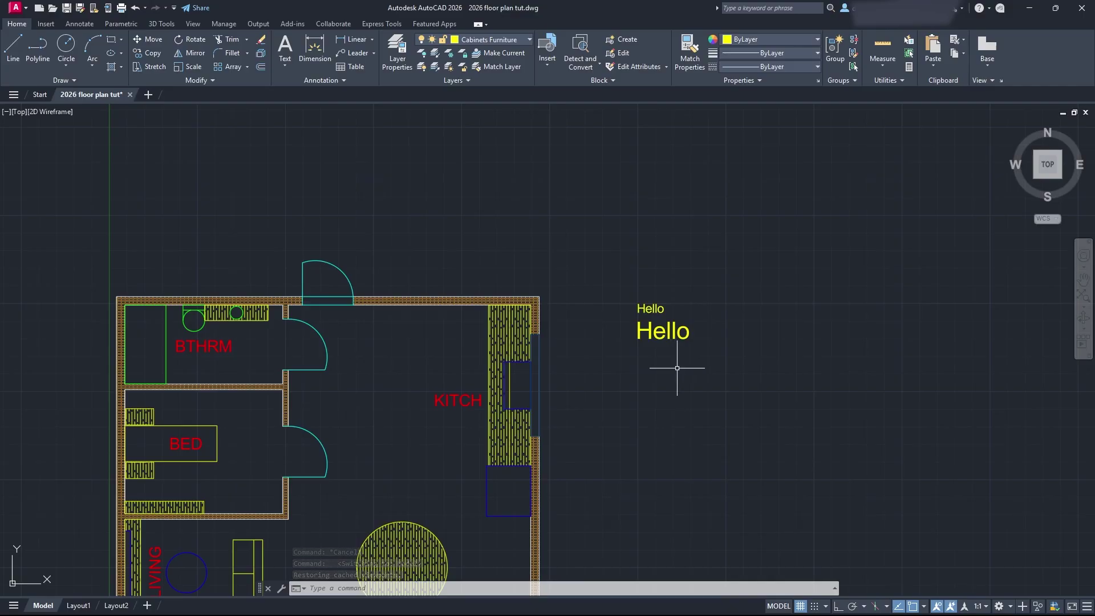
{"action": "middle_click_drag", "start_coordinate": [687, 360], "coordinate": [685, 365]}
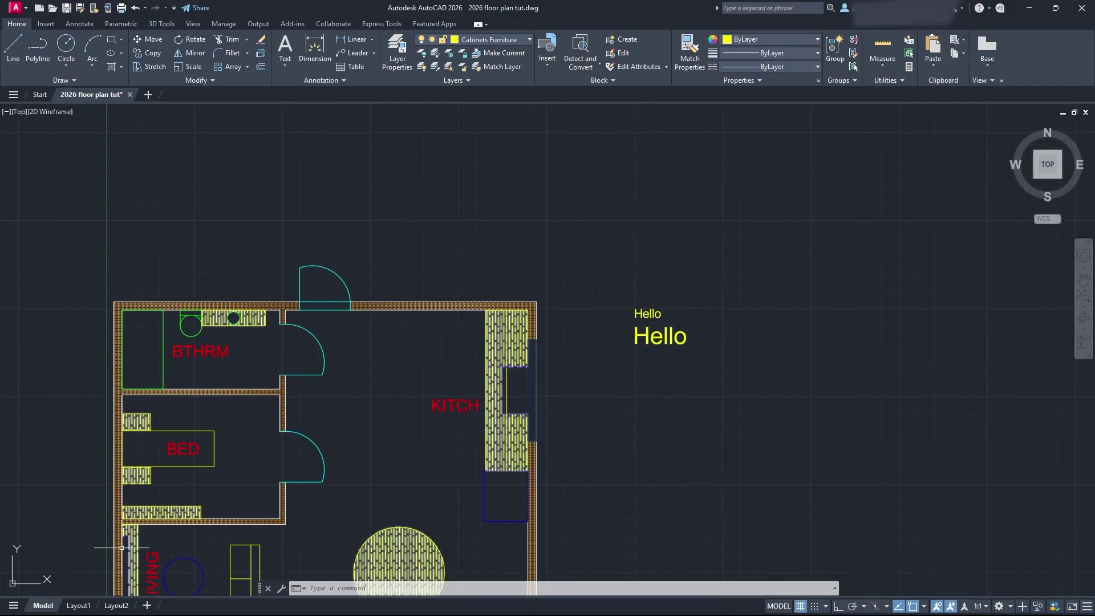
Try a scale of 1:8 for the Layout1 viewport, set it to 1:5 and fit both "Hello" texts inside.
{"action": "left_click", "coordinate": [78, 605]}
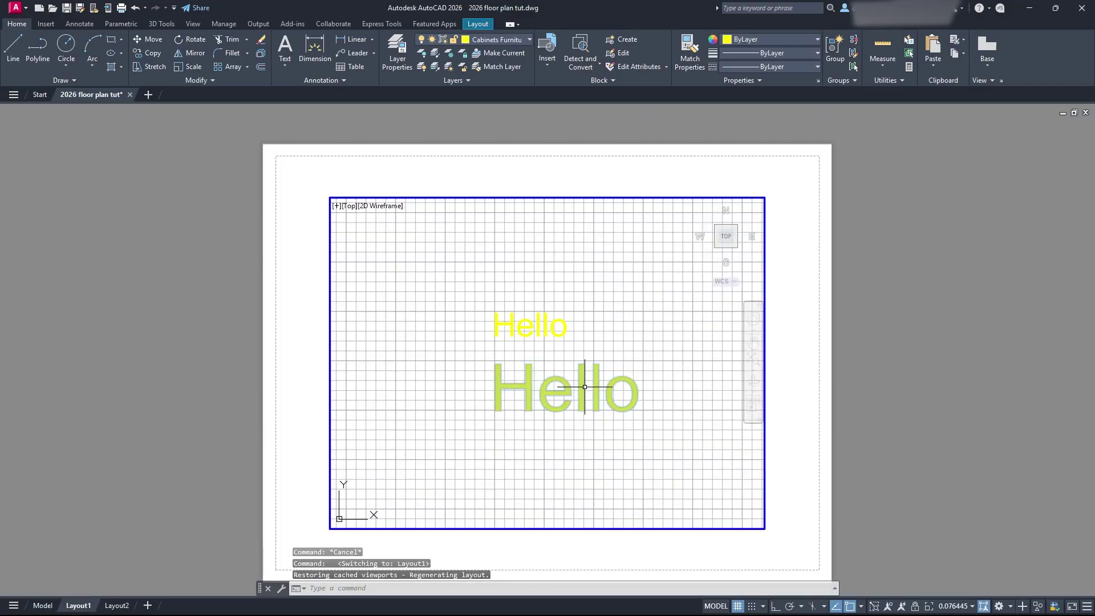
{"action": "left_click", "coordinate": [961, 606]}
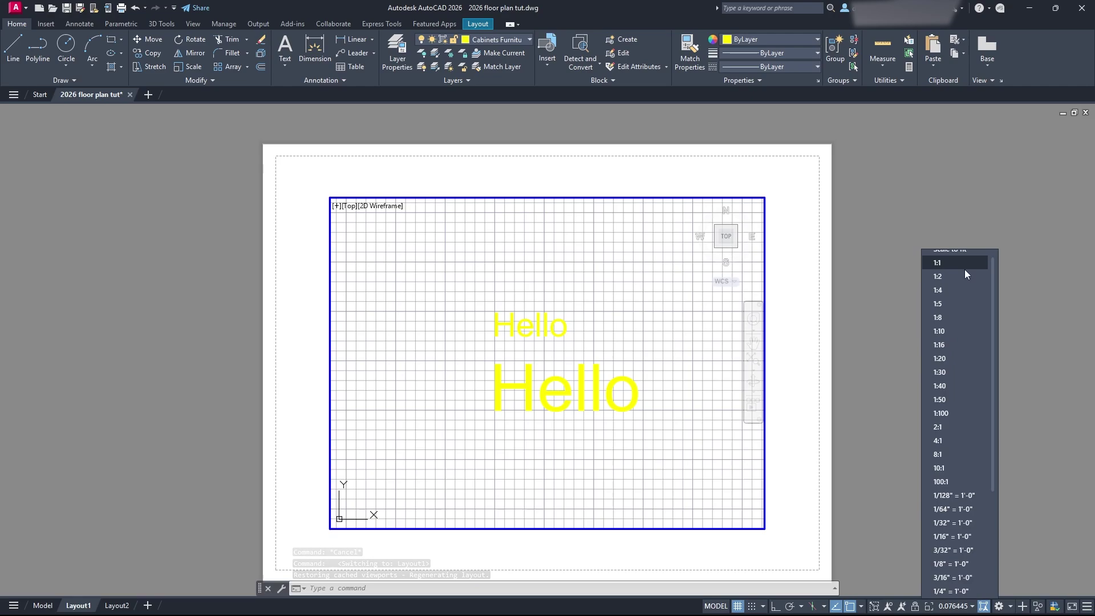
{"action": "left_click", "coordinate": [957, 319]}
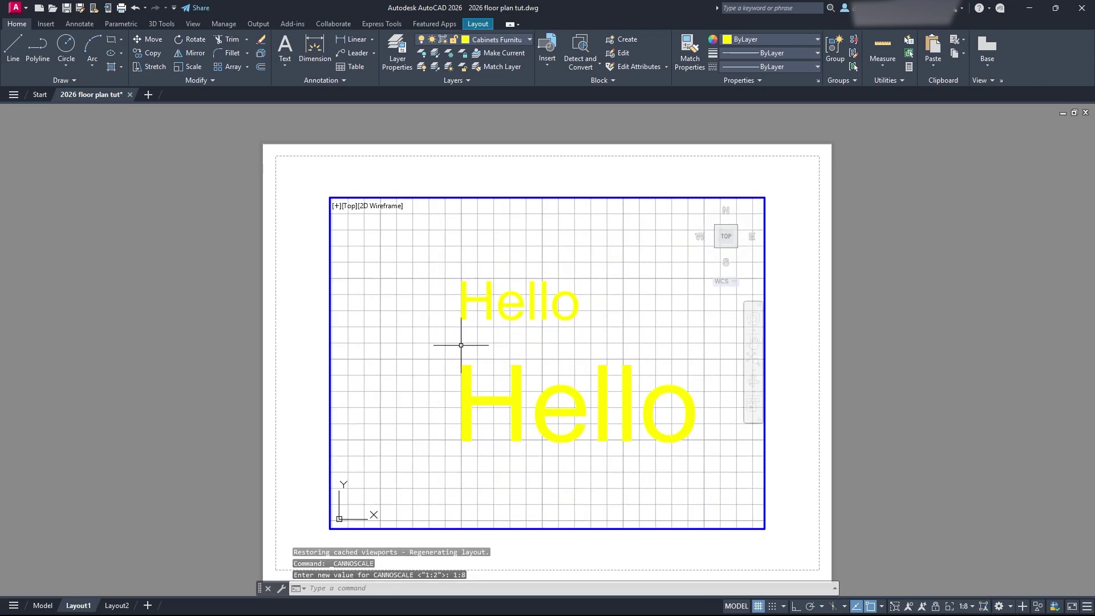
{"action": "left_click", "coordinate": [979, 606]}
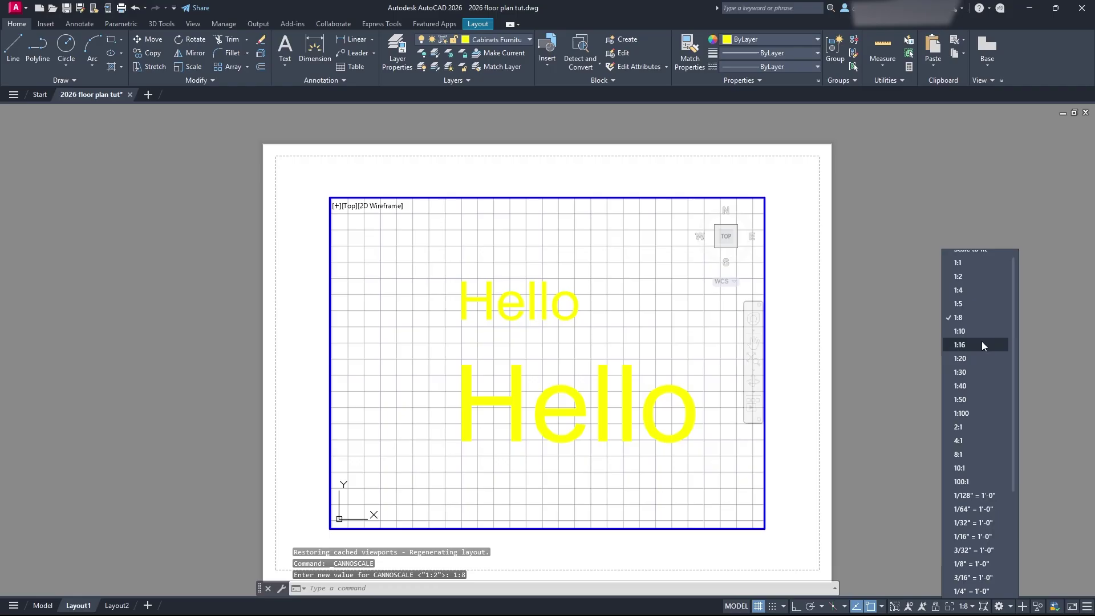
{"action": "left_click", "coordinate": [979, 308]}
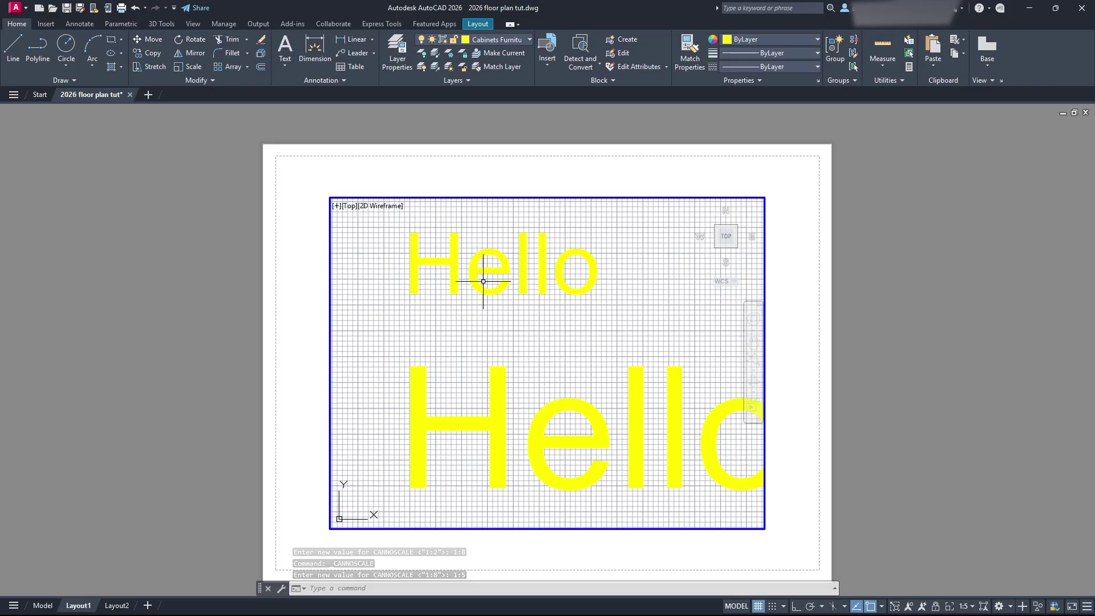
{"action": "middle_click_drag", "start_coordinate": [607, 369], "coordinate": [569, 367]}
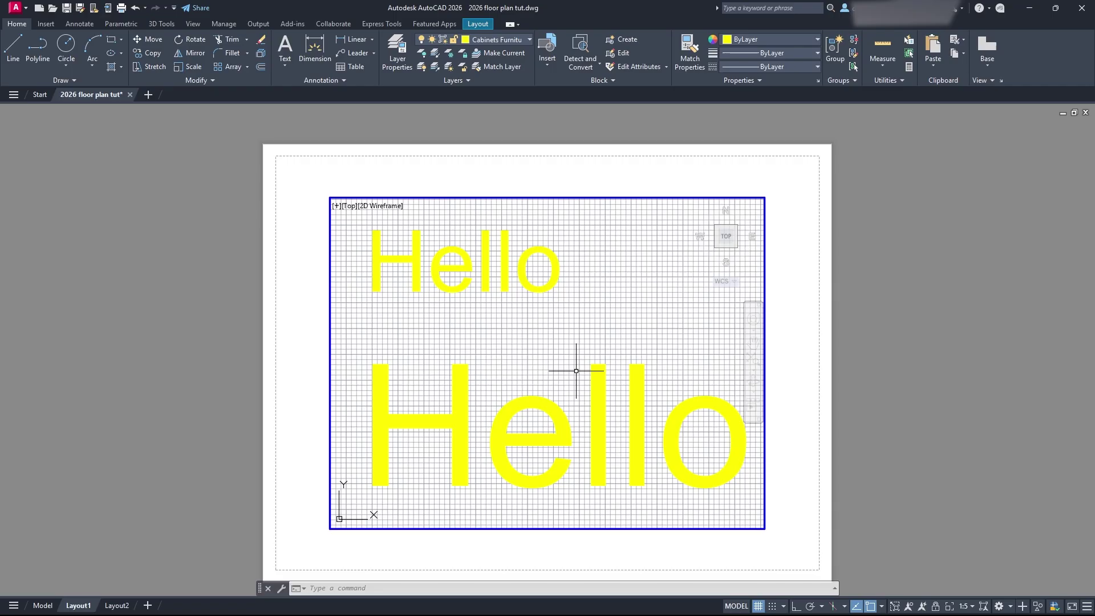
Return to model space and create a dimension style named "Youtube Example 1" based on Standard for all dimensions.
{"action": "left_click", "coordinate": [43, 606]}
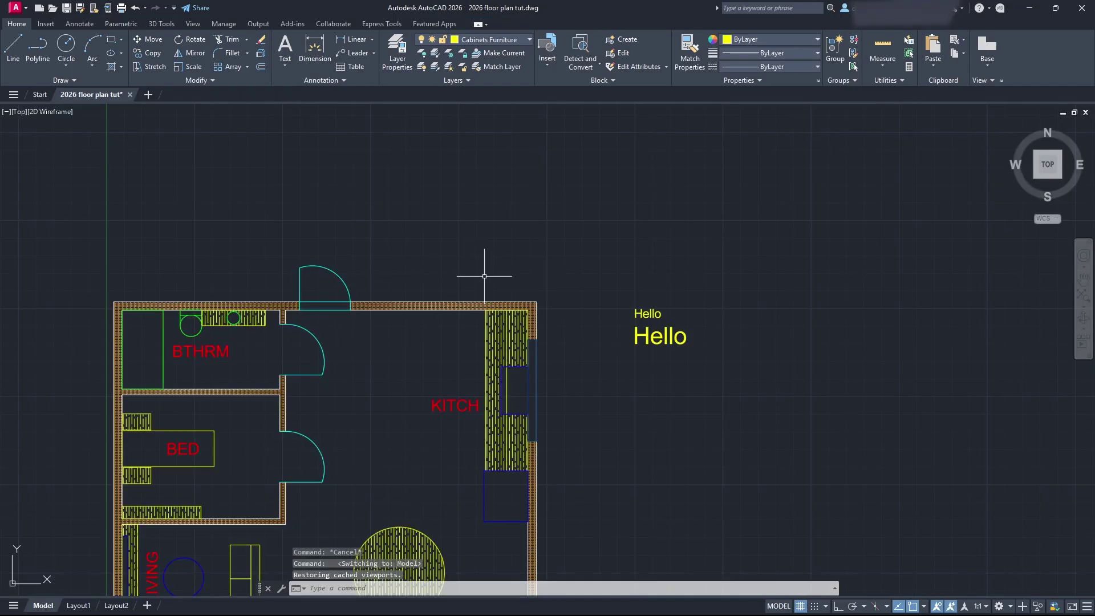
{"action": "left_click", "coordinate": [337, 82]}
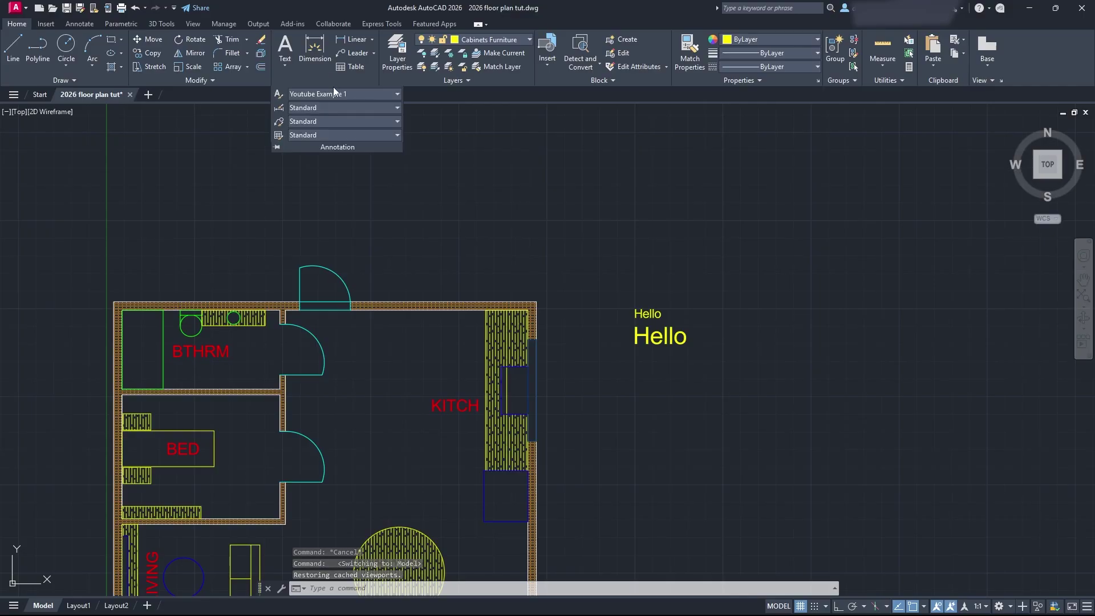
{"action": "left_click", "coordinate": [280, 108]}
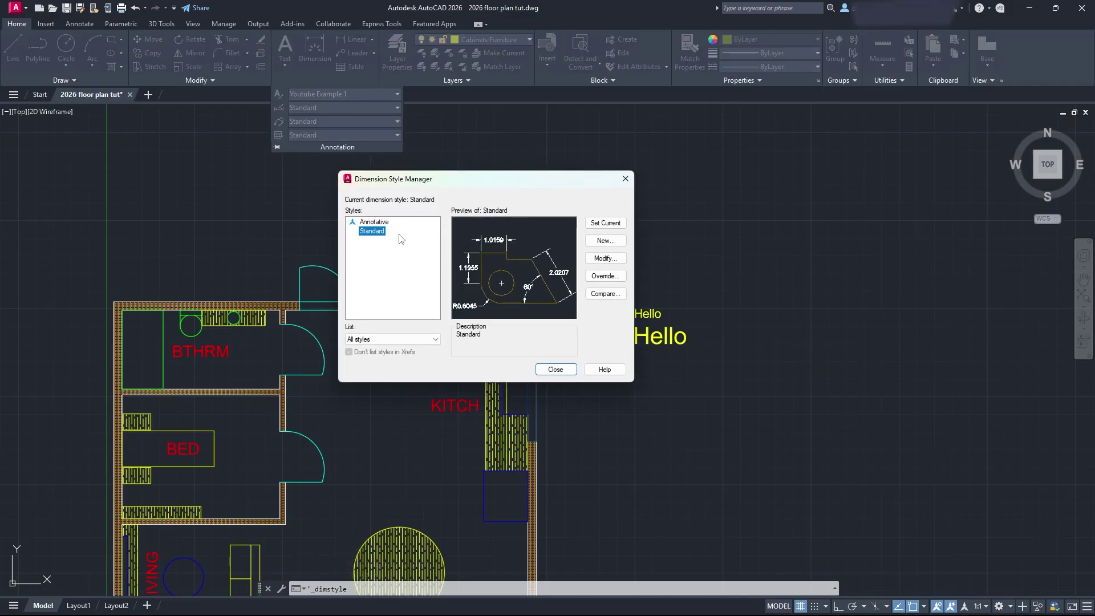
{"action": "left_click", "coordinate": [606, 240]}
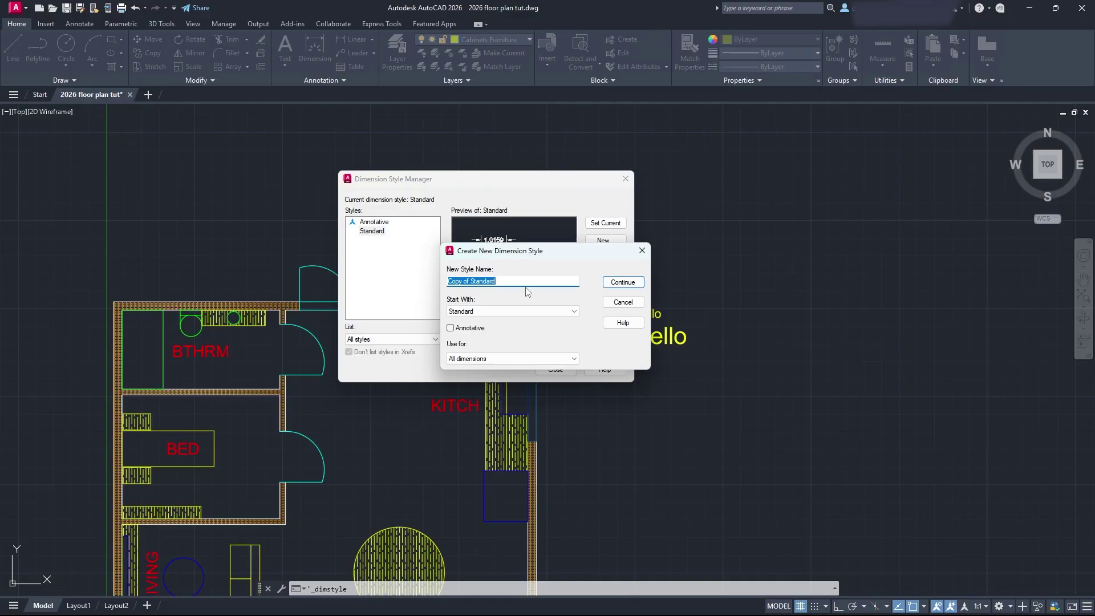
{"action": "type", "text": "Youtube Example 1"}
{"action": "left_click", "coordinate": [613, 285]}
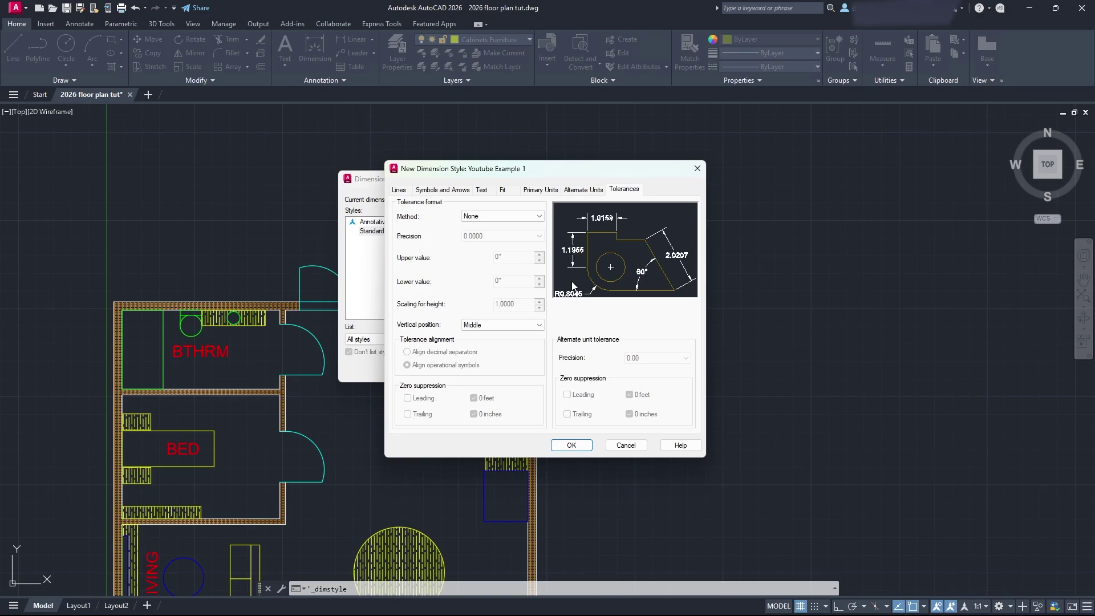
Set the first and second arrowheads of the new dimension style to Architectural tick.
{"action": "left_click", "coordinate": [399, 190]}
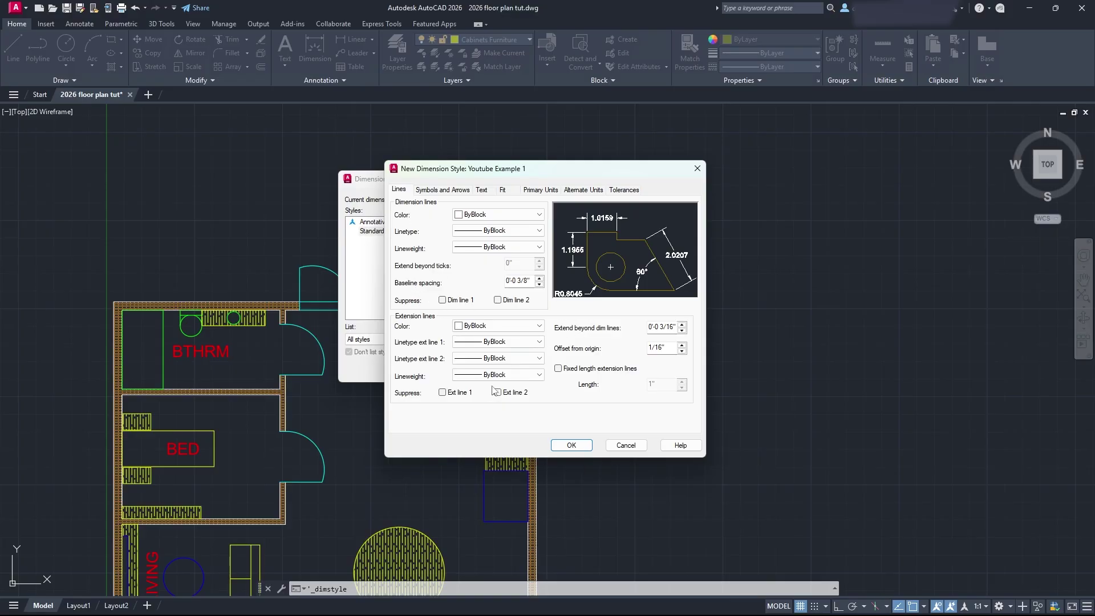
{"action": "left_click", "coordinate": [437, 191]}
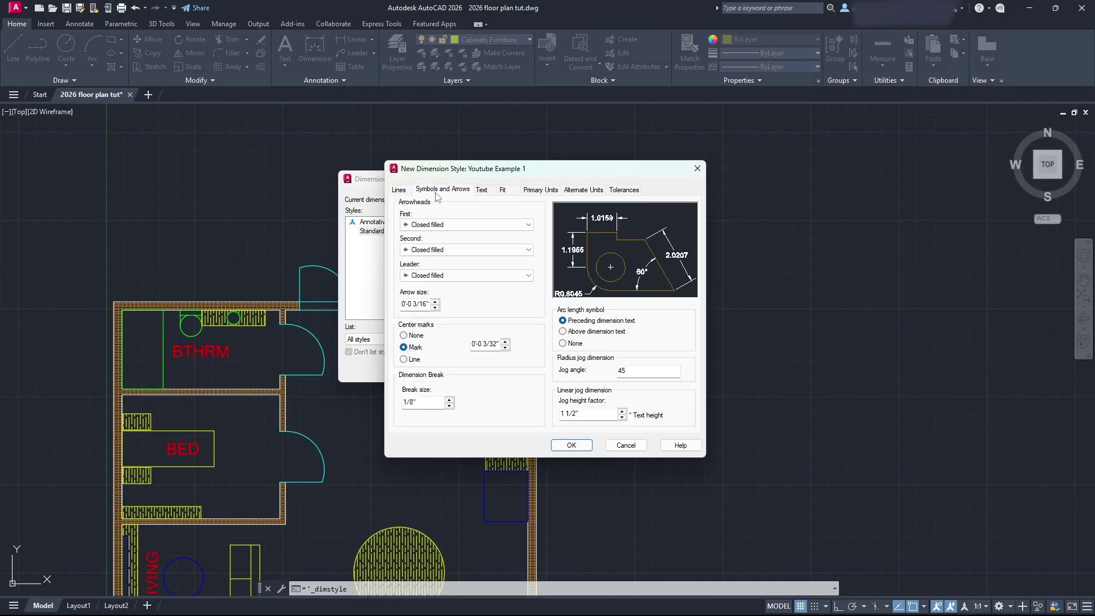
{"action": "left_click", "coordinate": [484, 228]}
{"action": "left_click", "coordinate": [482, 277]}
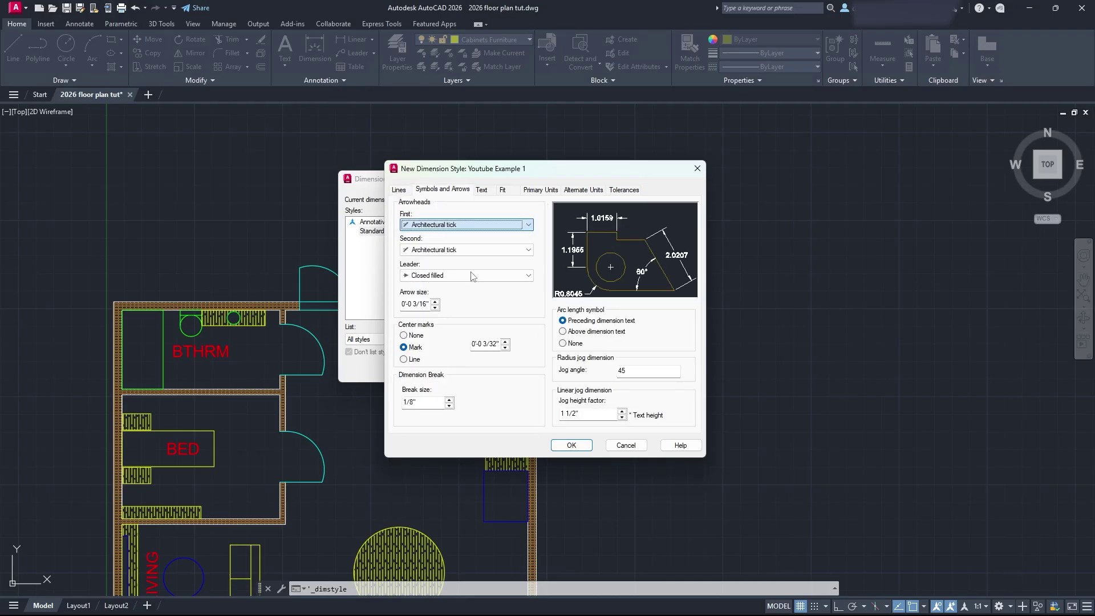
Try Dot as the leader arrowhead and set it back to Closed filled.
{"action": "left_click", "coordinate": [467, 276]}
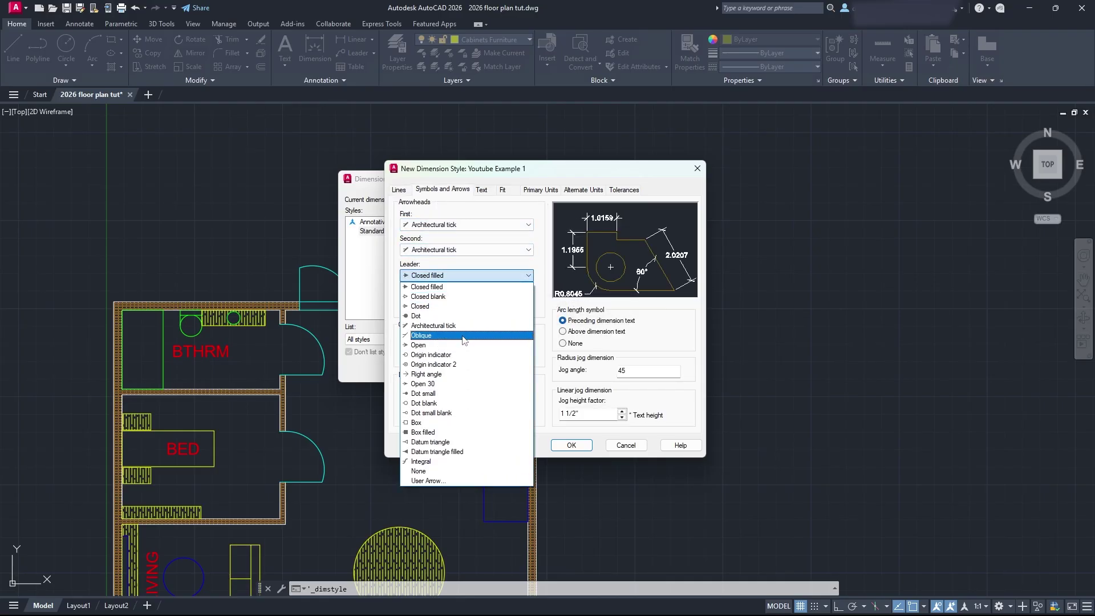
{"action": "left_click", "coordinate": [471, 315]}
{"action": "left_click", "coordinate": [473, 278]}
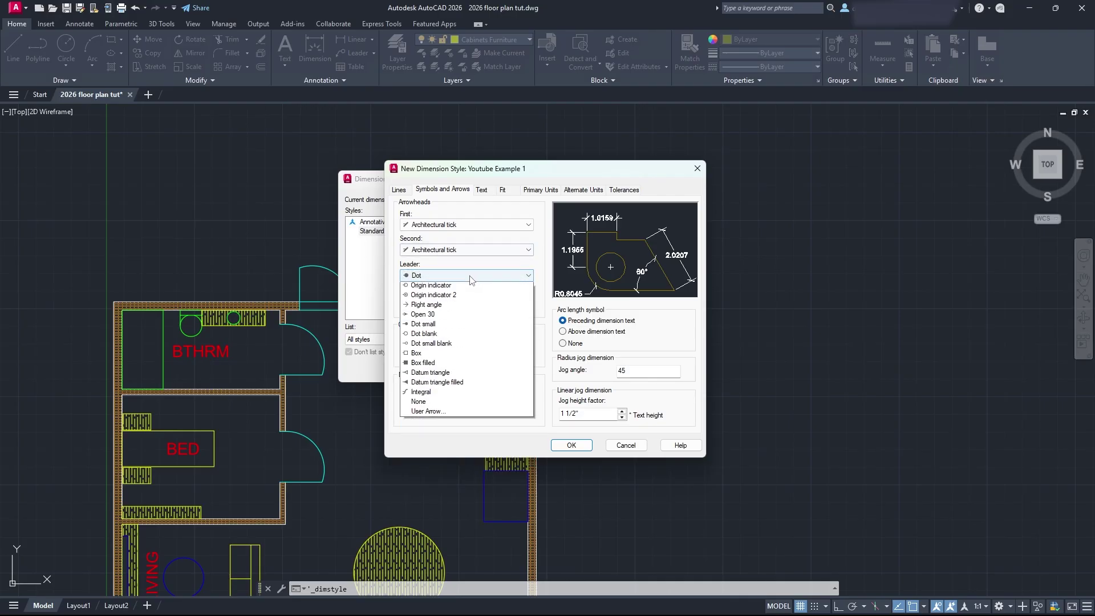
{"action": "left_click", "coordinate": [477, 288]}
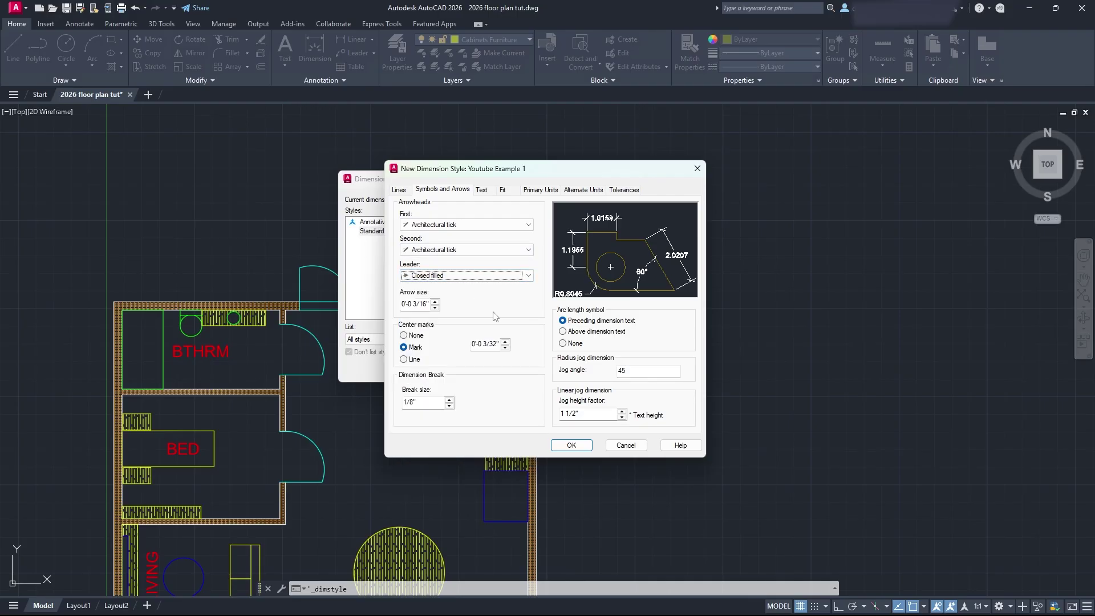
Try an arrow size of 0'-0 1/2" and return it to 0'-0 3/16".
{"action": "double_click", "coordinate": [415, 304]}
{"action": "right_click", "coordinate": [417, 305]}
{"action": "key", "text": "Escape"}
{"action": "left_click", "coordinate": [434, 302]}
{"action": "left_click", "coordinate": [434, 302]}
{"action": "left_click", "coordinate": [434, 301]}
{"action": "left_click", "coordinate": [434, 301]}
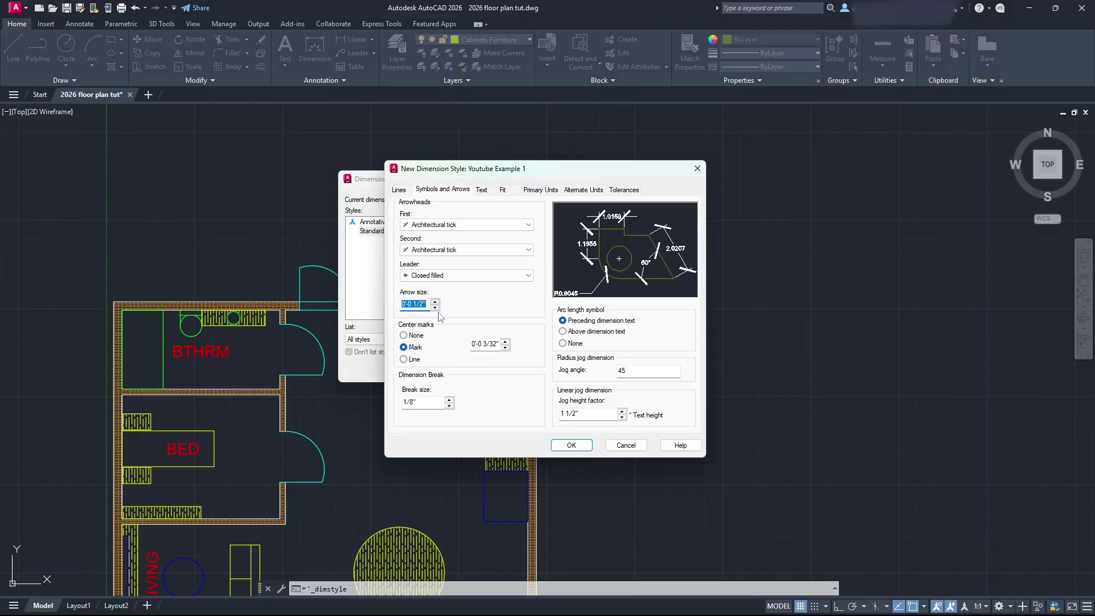
{"action": "left_click", "coordinate": [435, 308]}
{"action": "left_click", "coordinate": [435, 308]}
{"action": "left_click", "coordinate": [435, 308]}
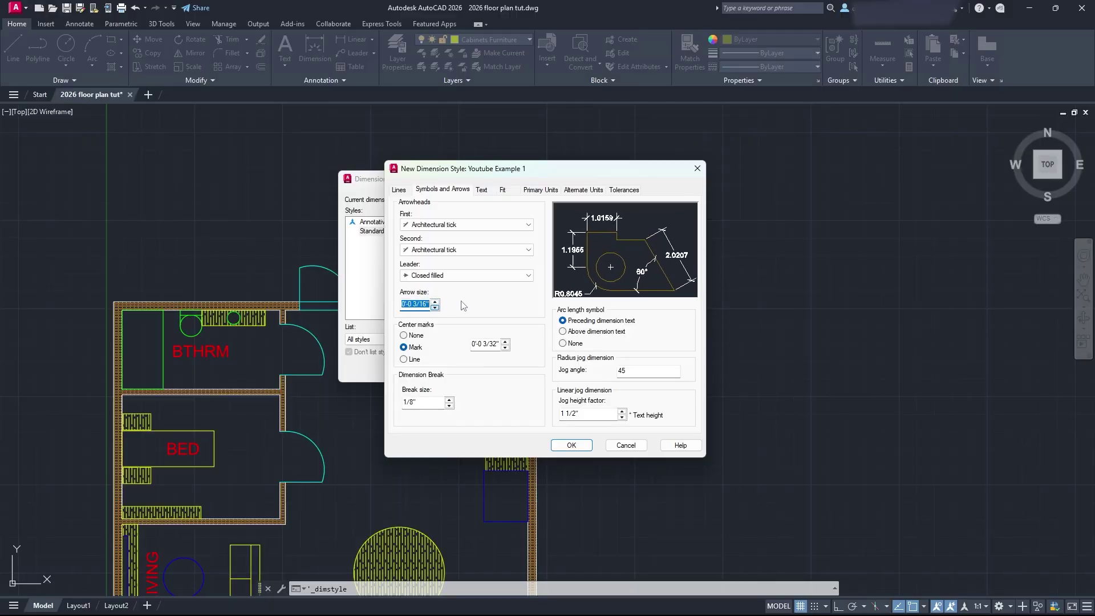
Assign the Youtube Example 1 text style to the dimension text, keeping text color ByBlock and fill color None.
{"action": "left_click", "coordinate": [484, 191]}
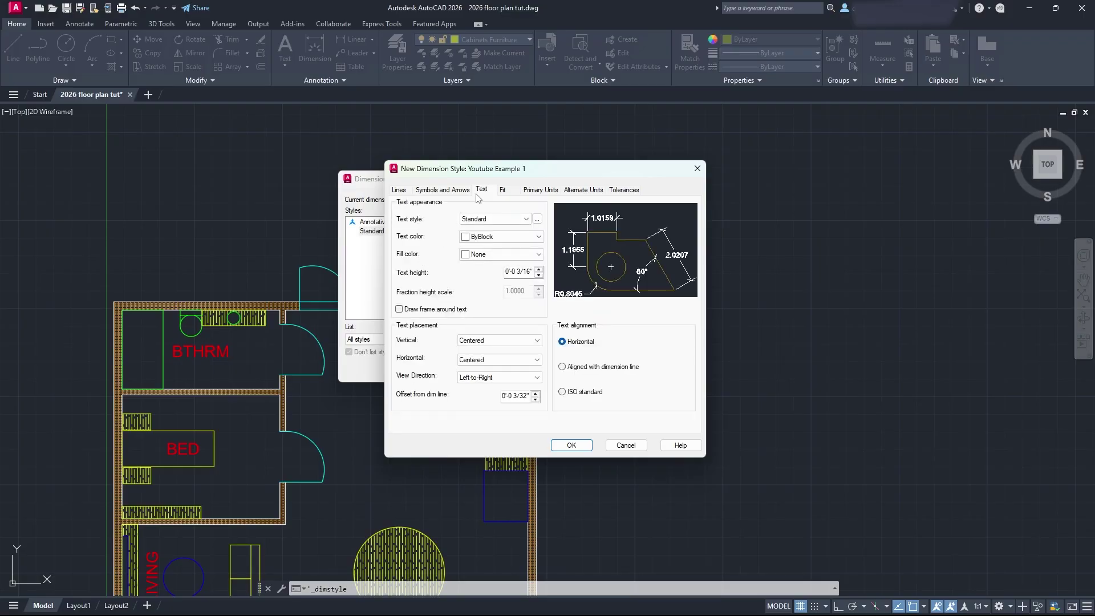
{"action": "left_click", "coordinate": [487, 219]}
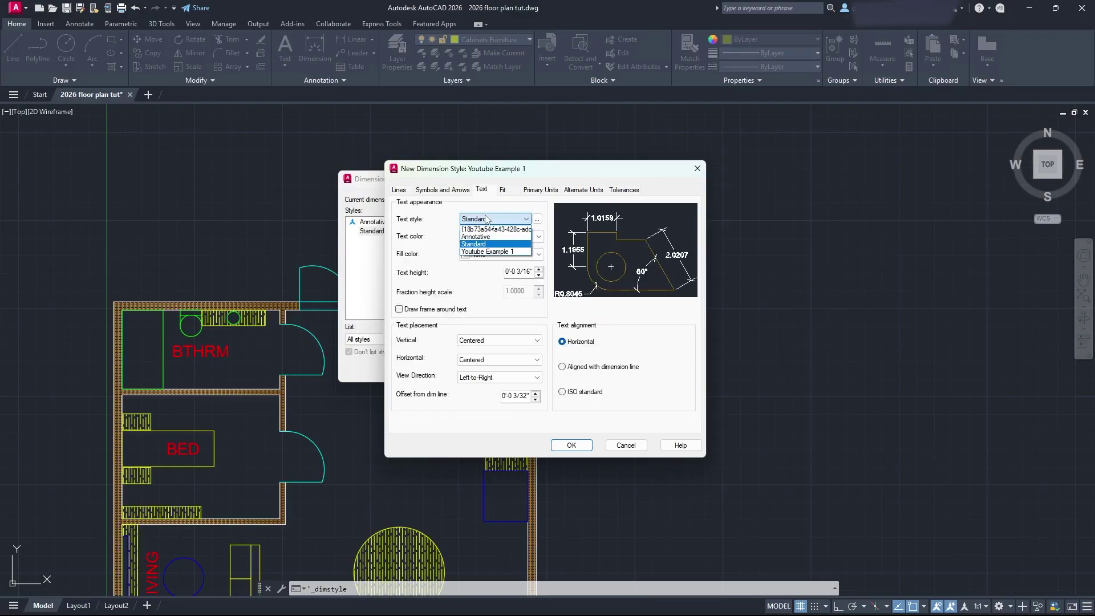
{"action": "left_click", "coordinate": [485, 252]}
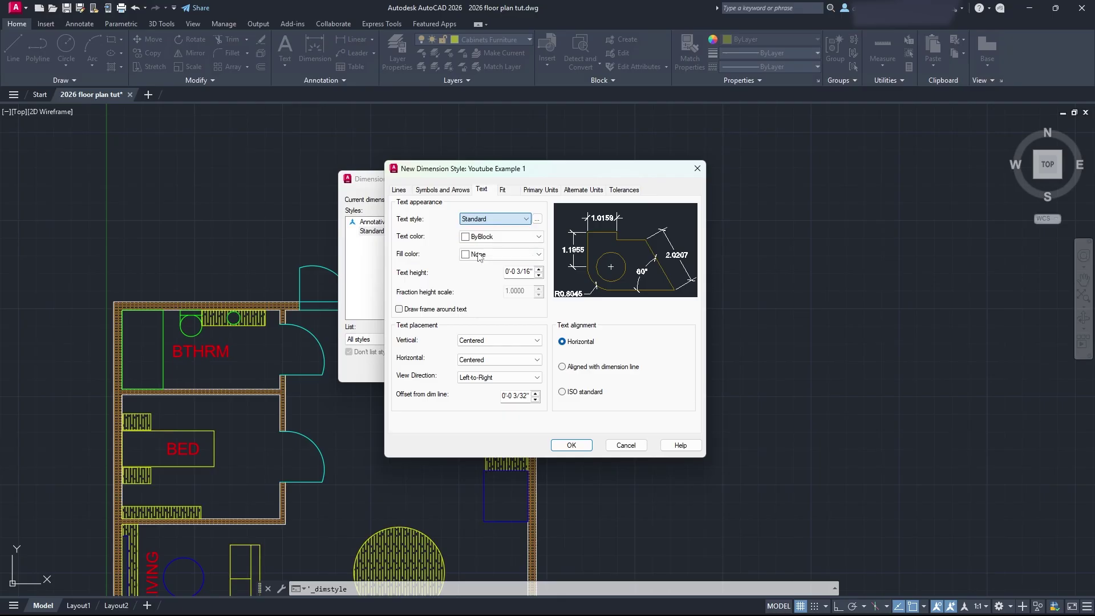
{"action": "left_click", "coordinate": [495, 219]}
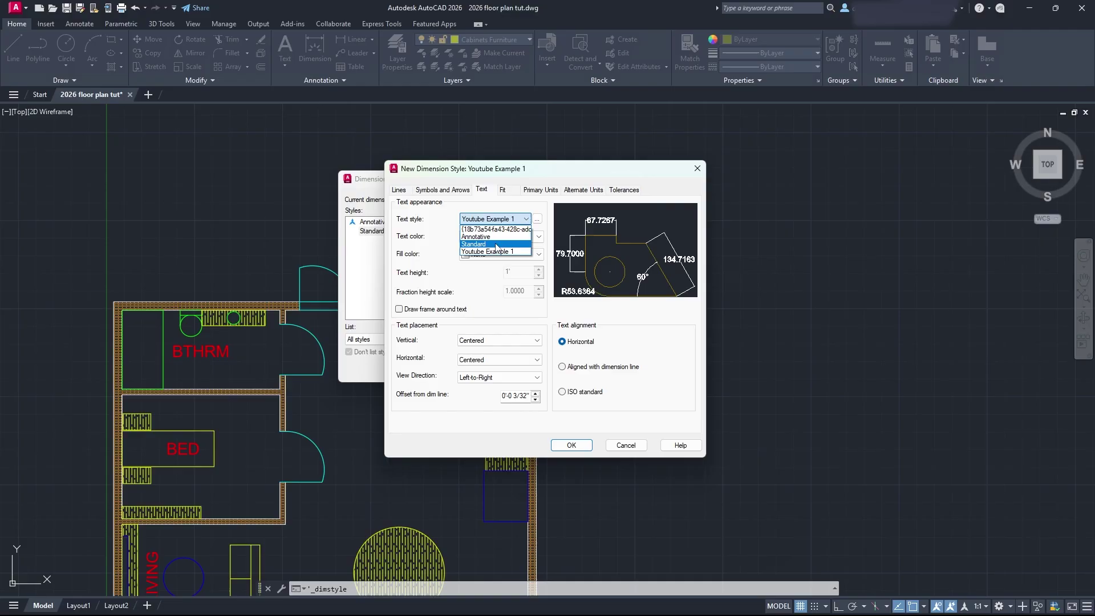
{"action": "left_click", "coordinate": [496, 246]}
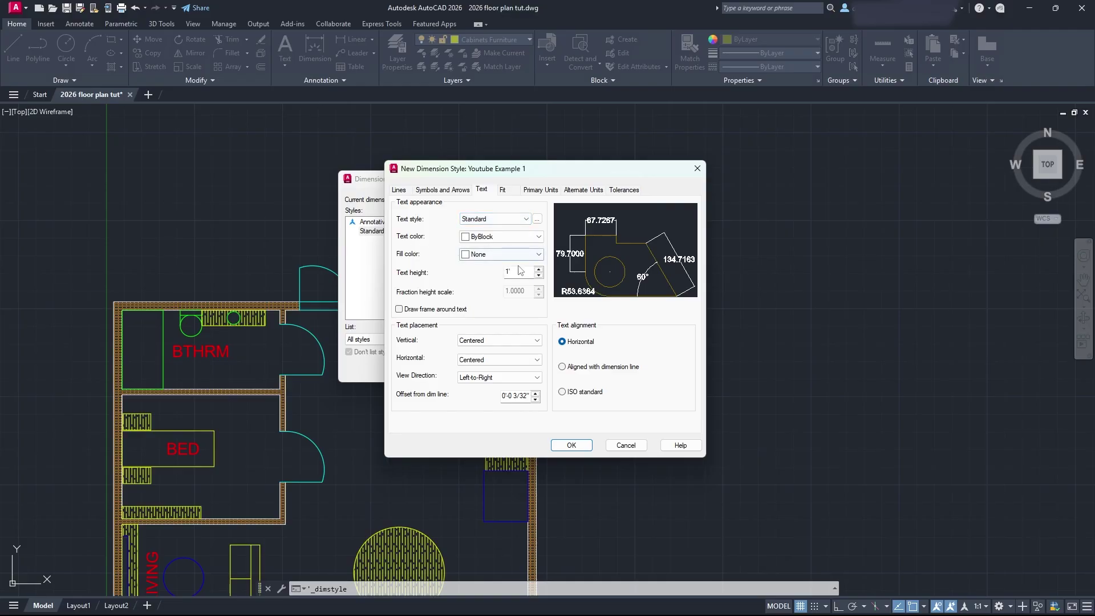
{"action": "left_click", "coordinate": [496, 220]}
{"action": "left_click", "coordinate": [488, 246]}
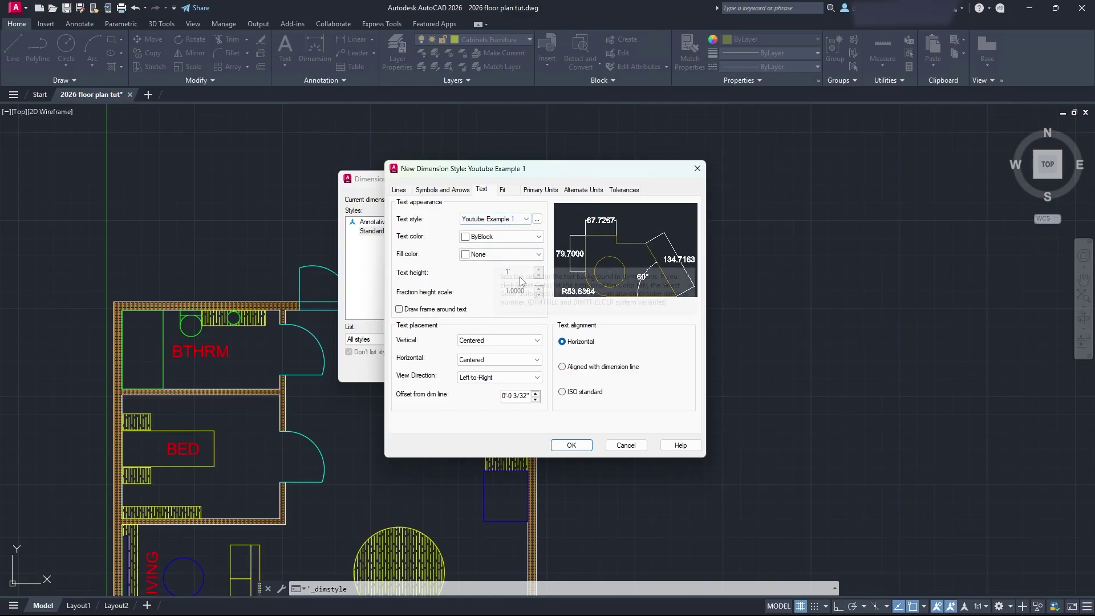
{"action": "left_click", "coordinate": [513, 239]}
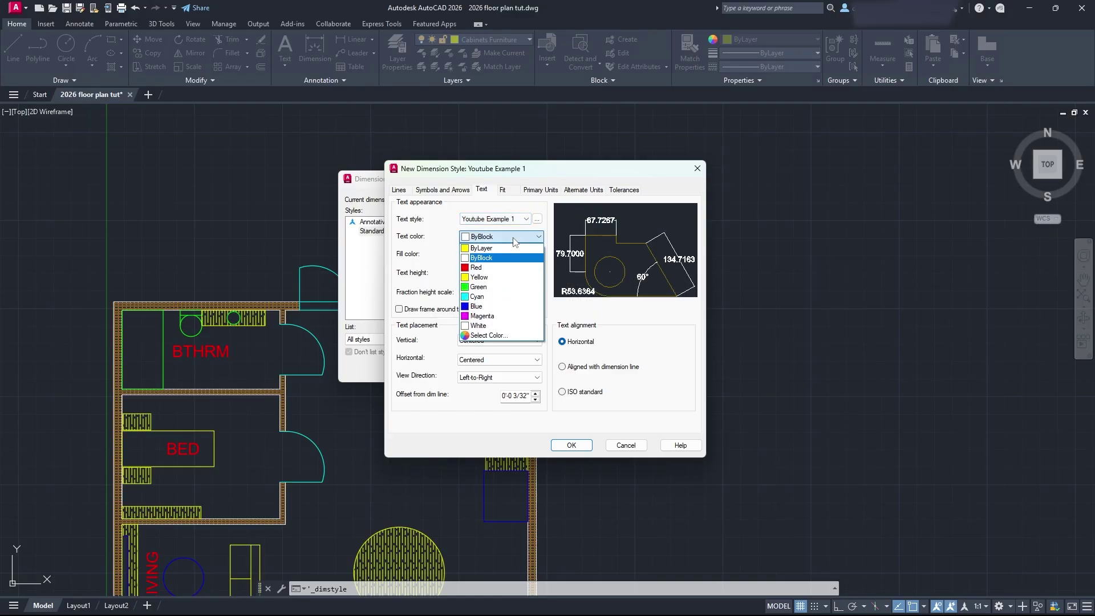
{"action": "left_click", "coordinate": [513, 240]}
{"action": "left_click", "coordinate": [503, 255]}
{"action": "left_click", "coordinate": [500, 256]}
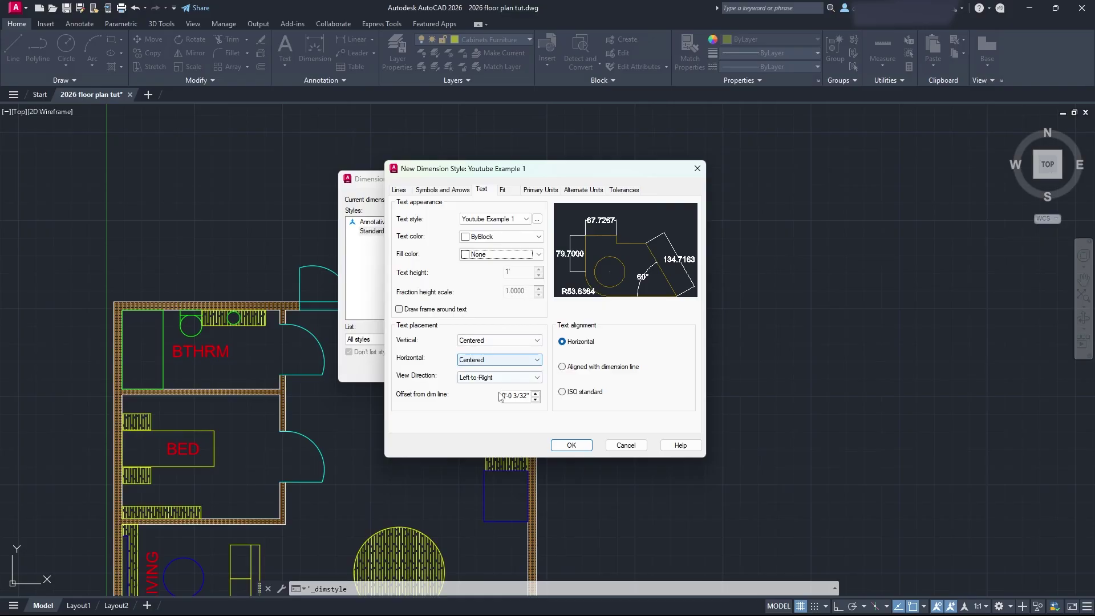
Try the Annotative option for dimension feature scaling and return to the overall scale of 1.0000.
{"action": "left_click", "coordinate": [503, 191]}
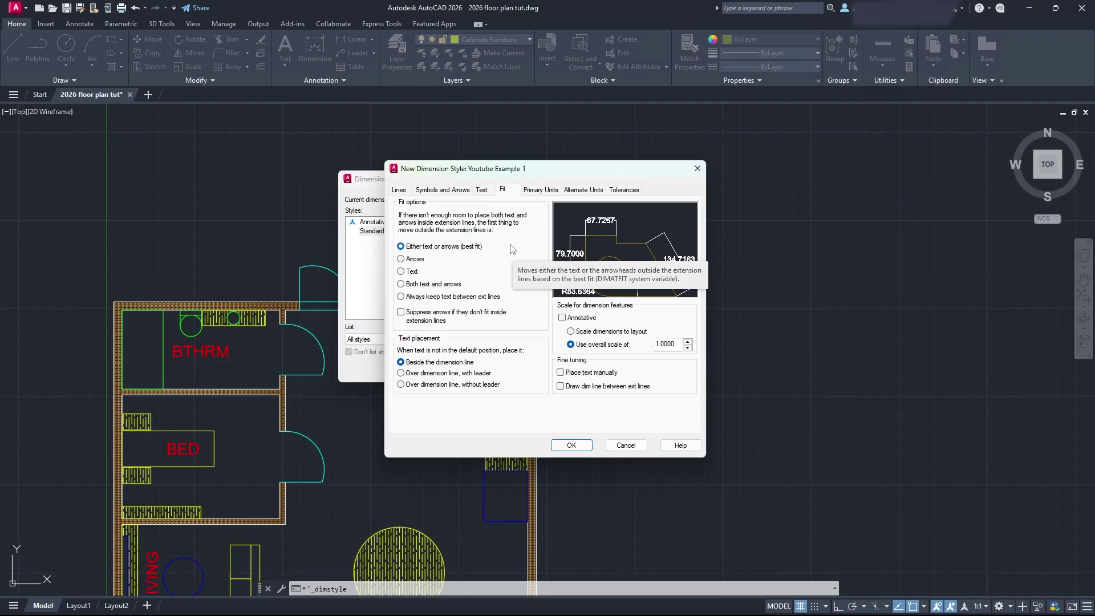
{"action": "left_click", "coordinate": [571, 319]}
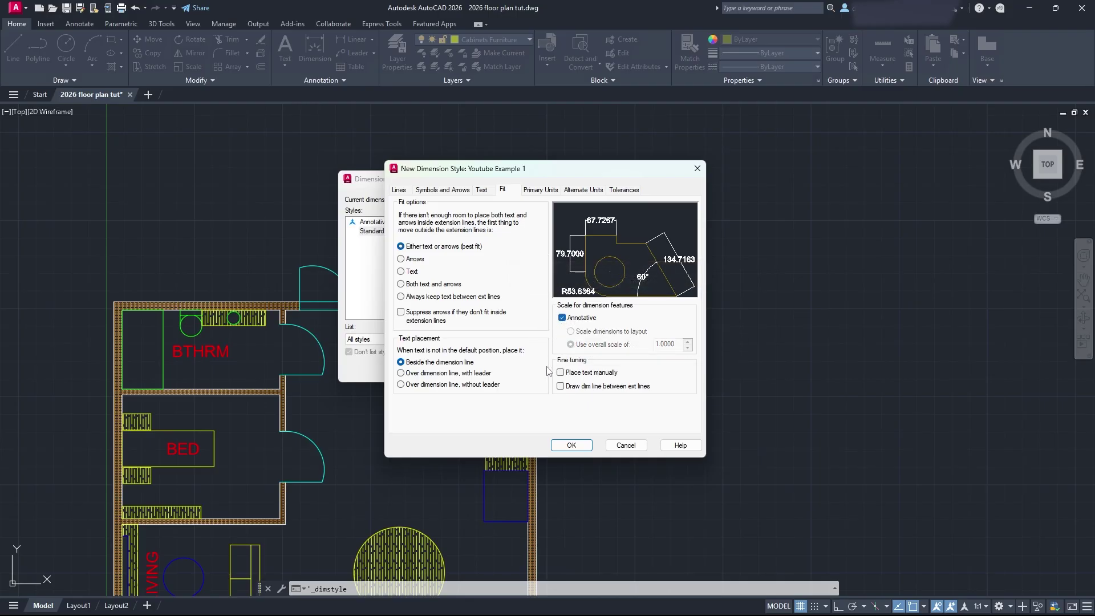
{"action": "left_click", "coordinate": [563, 319]}
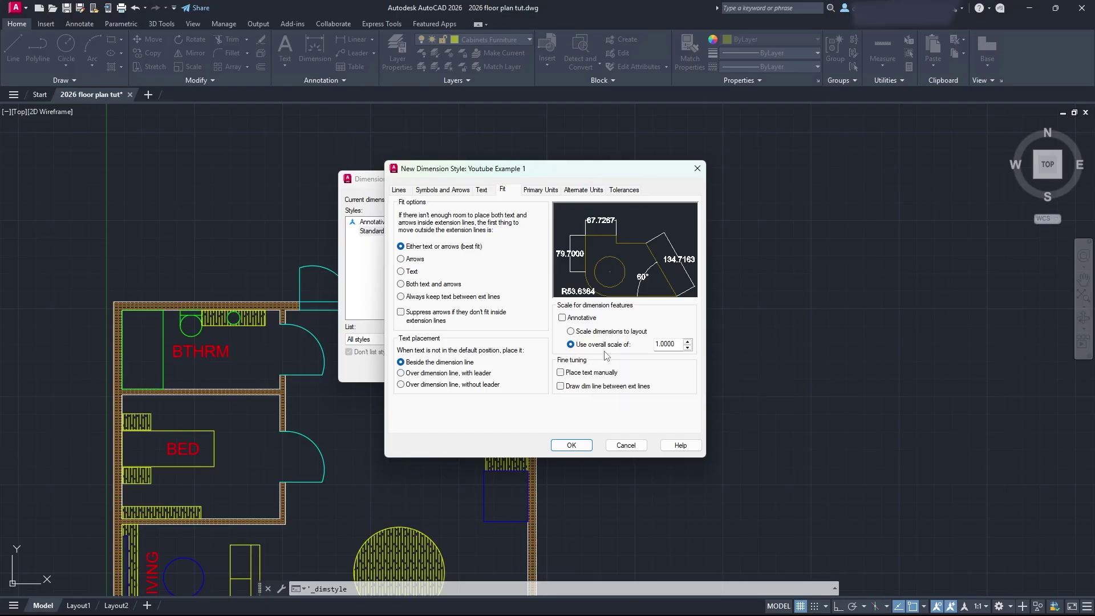
{"action": "double_click", "coordinate": [656, 341]}
{"action": "left_click", "coordinate": [490, 189]}
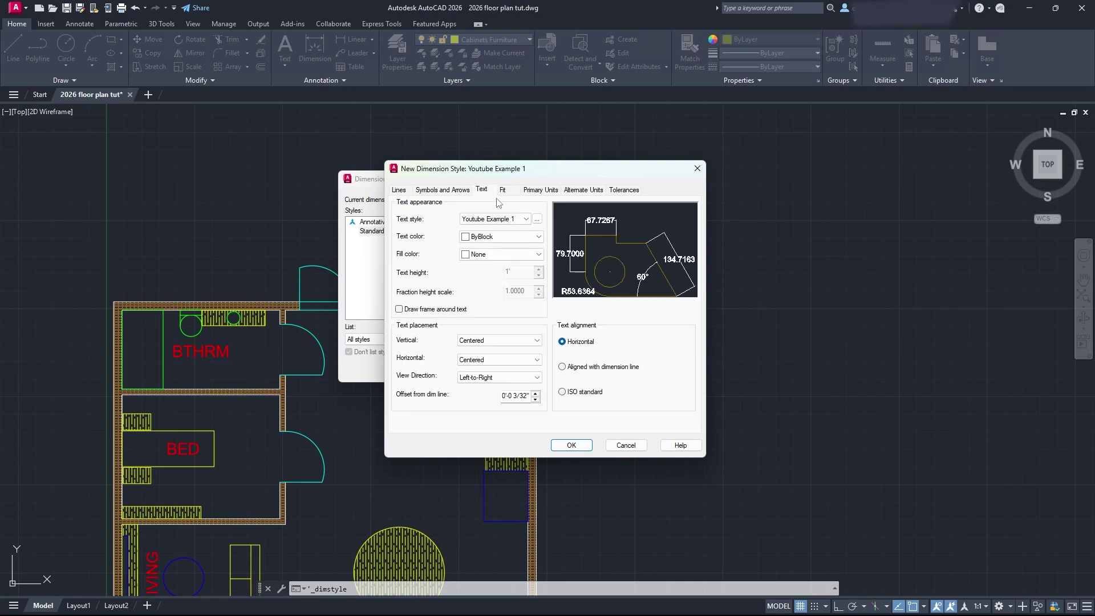
{"action": "left_click", "coordinate": [502, 189]}
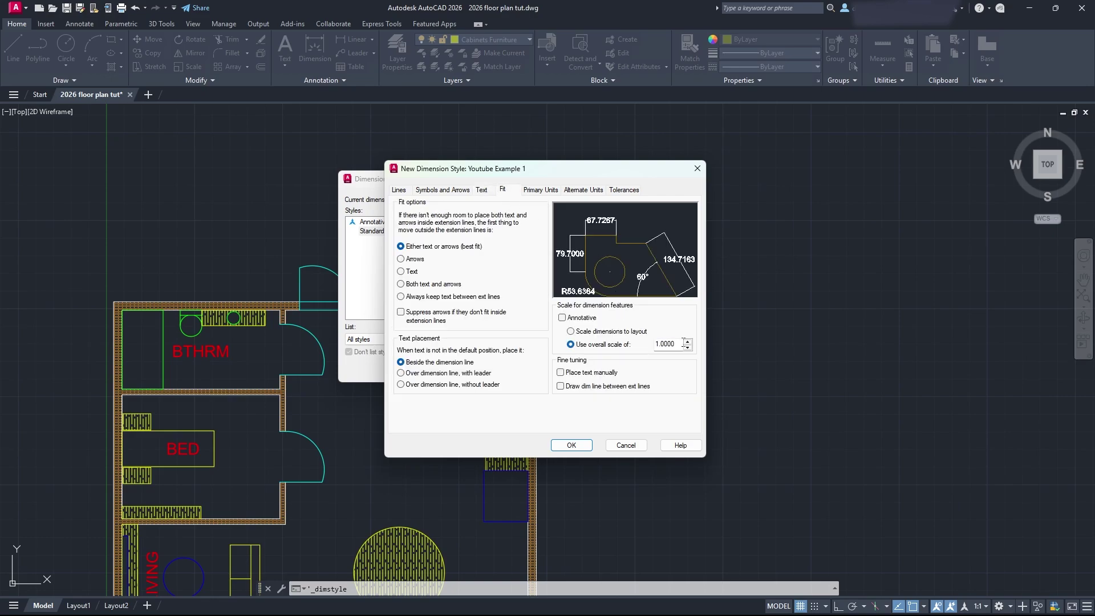
{"action": "left_click", "coordinate": [504, 190]}
Set the unit format of the style's linear dimensions to Architectural.
{"action": "left_click", "coordinate": [540, 190]}
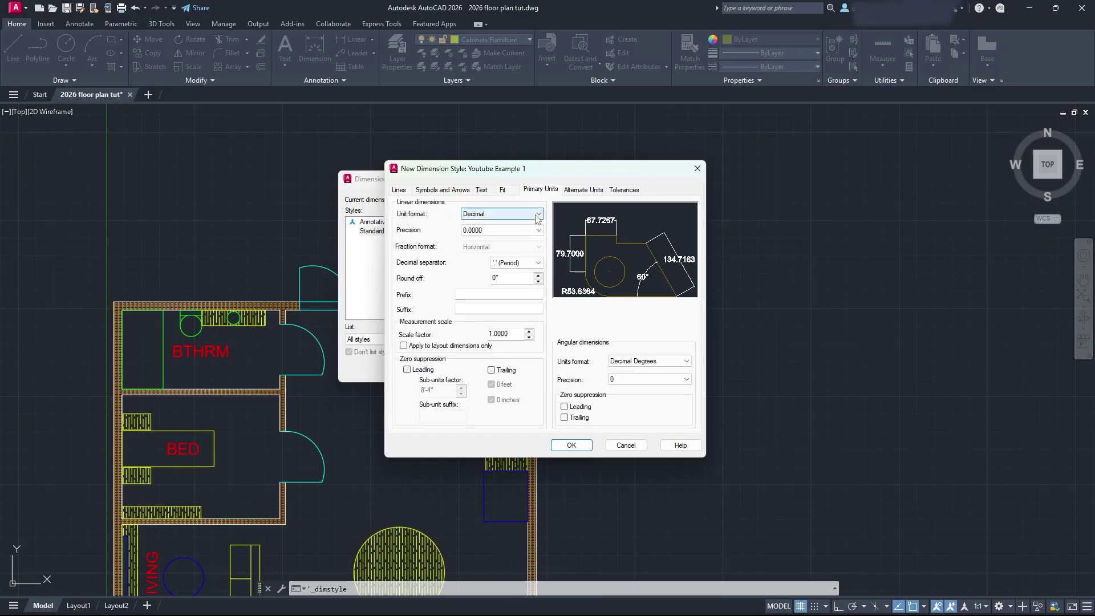
{"action": "left_click", "coordinate": [536, 216]}
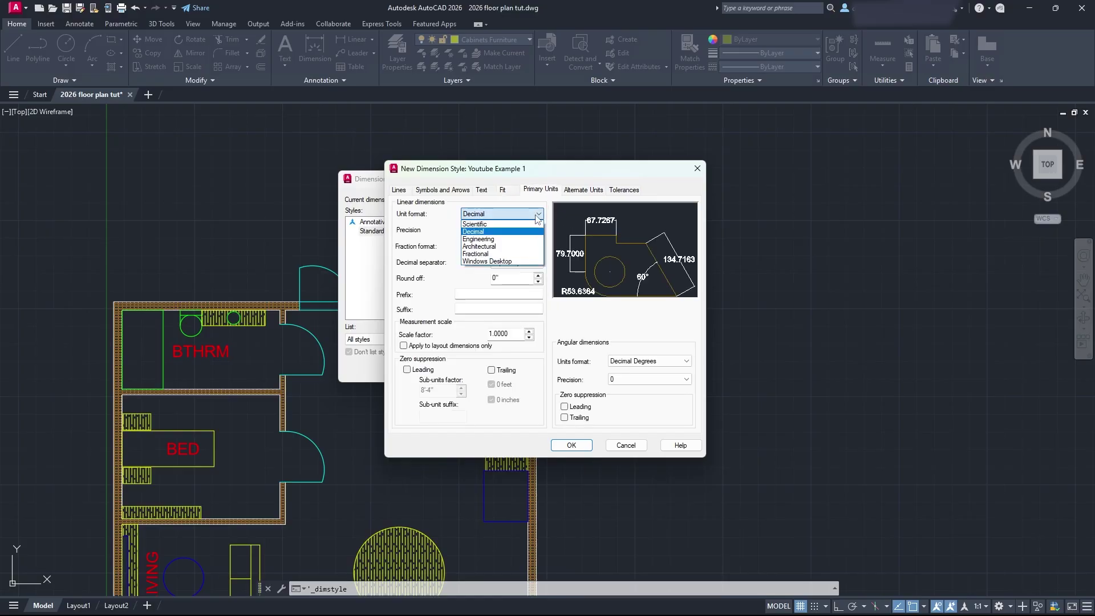
{"action": "left_click", "coordinate": [523, 250]}
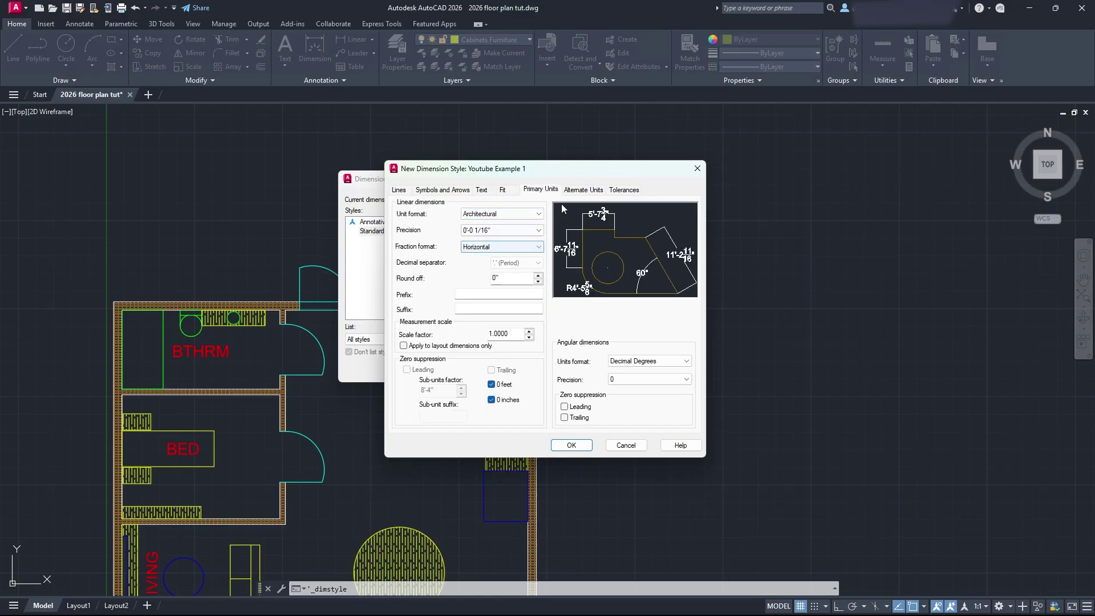
{"action": "left_click", "coordinate": [521, 218]}
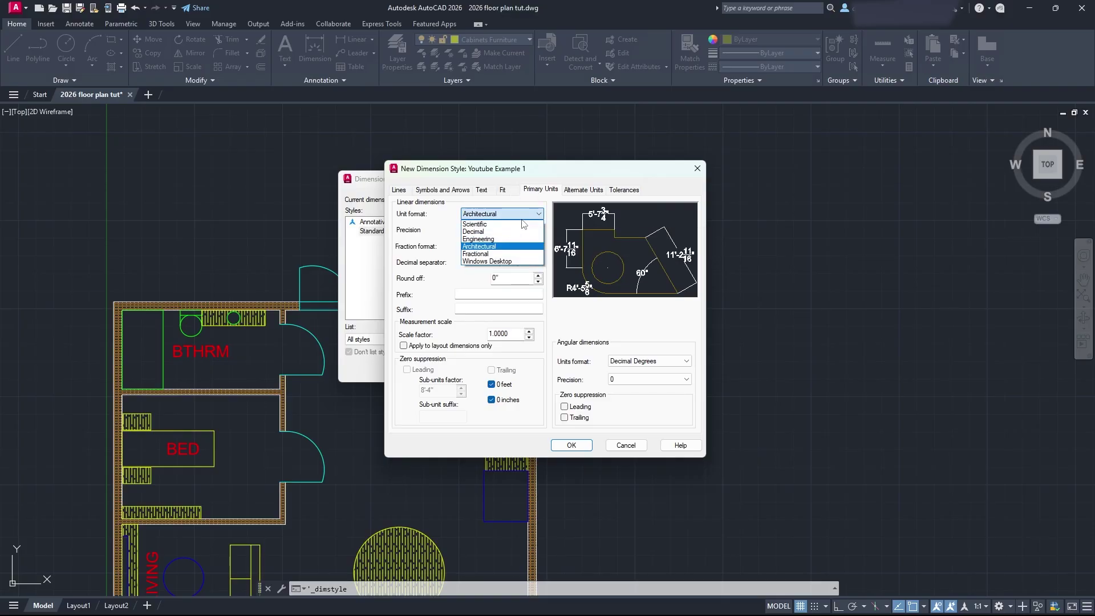
{"action": "left_click", "coordinate": [504, 248]}
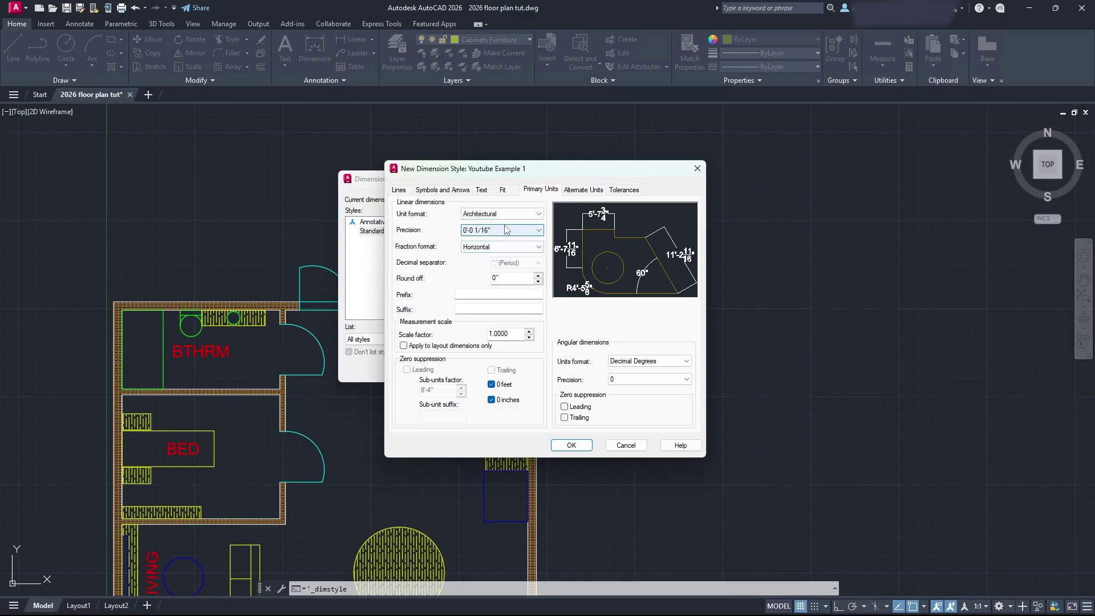
Try a linear dimension precision of 0'-0 1/256" and set it back to 0'-0 1/16".
{"action": "left_click", "coordinate": [525, 229]}
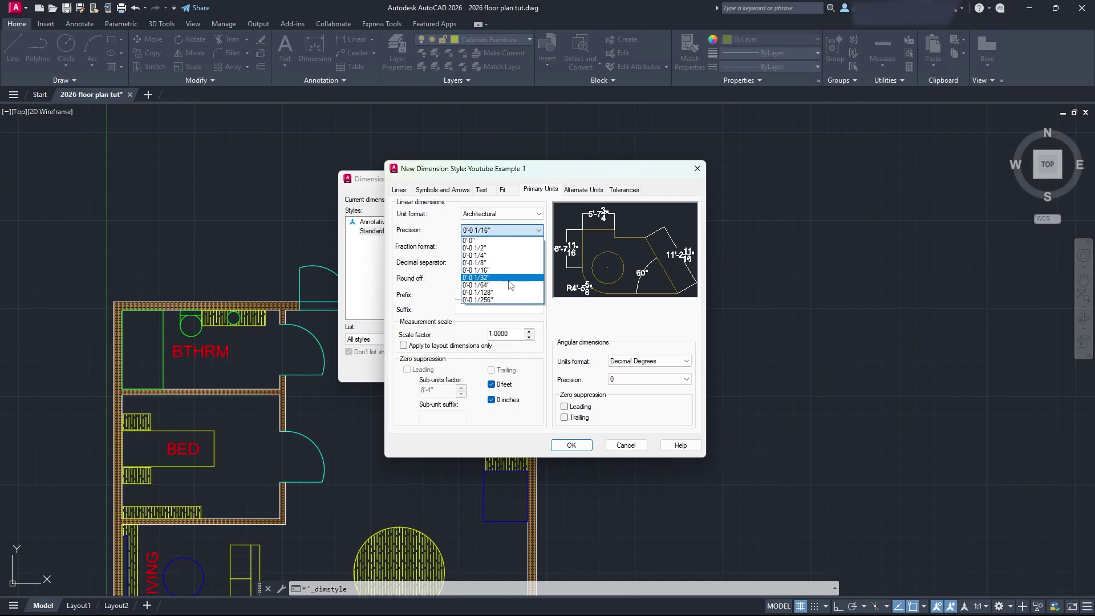
{"action": "left_click", "coordinate": [510, 303]}
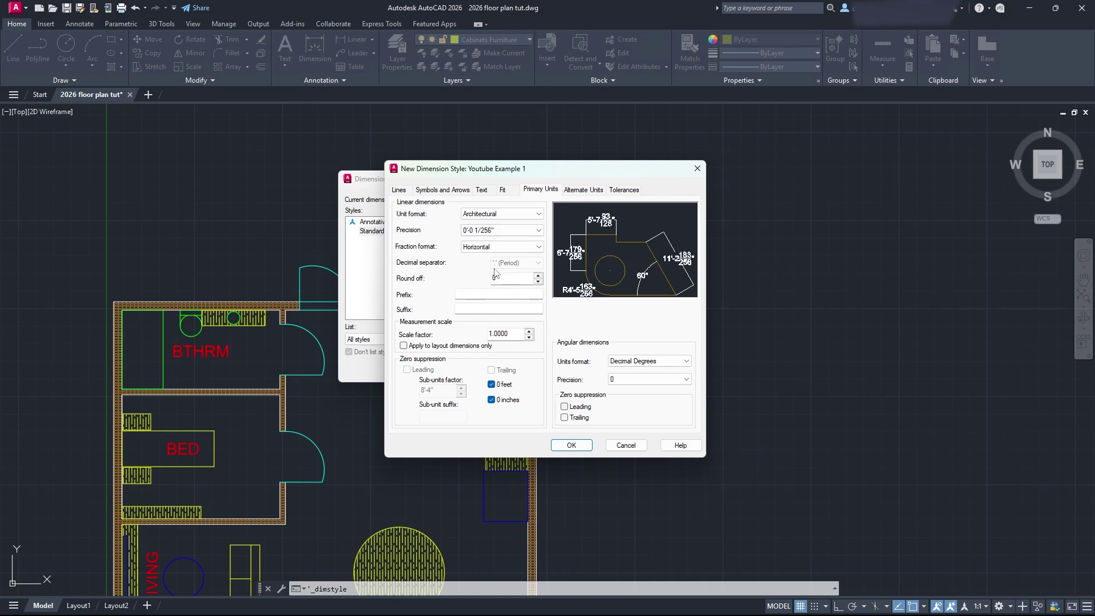
{"action": "left_click", "coordinate": [502, 230]}
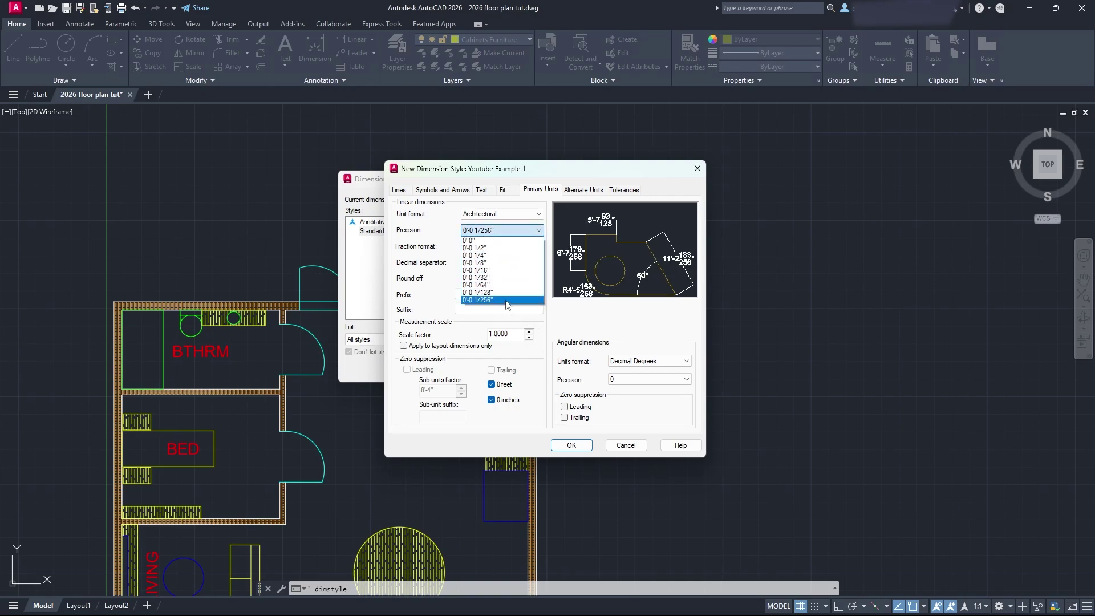
{"action": "left_click", "coordinate": [507, 270]}
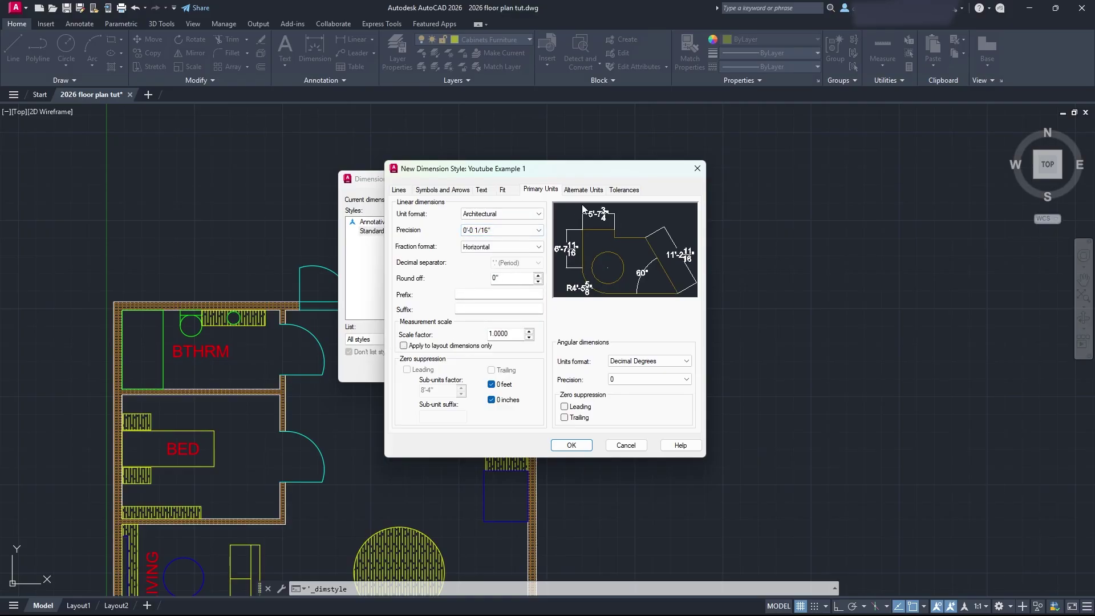
Save the new dimension style and make Youtube Example 1 the current dimension style.
{"action": "left_click", "coordinate": [583, 189]}
{"action": "left_click", "coordinate": [623, 189]}
{"action": "left_click", "coordinate": [481, 189]}
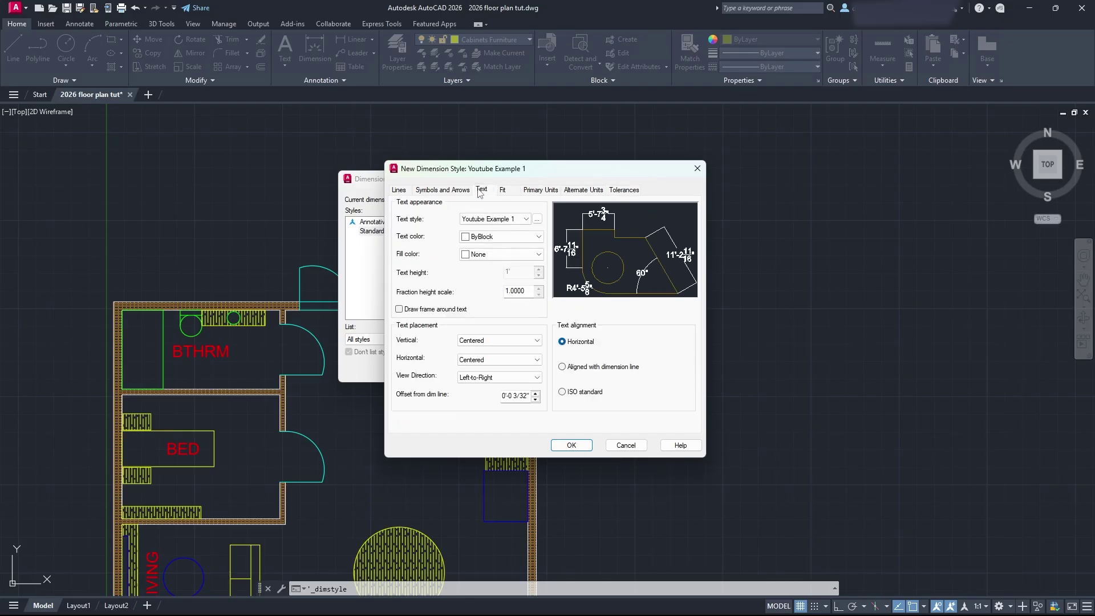
{"action": "left_click", "coordinate": [573, 447]}
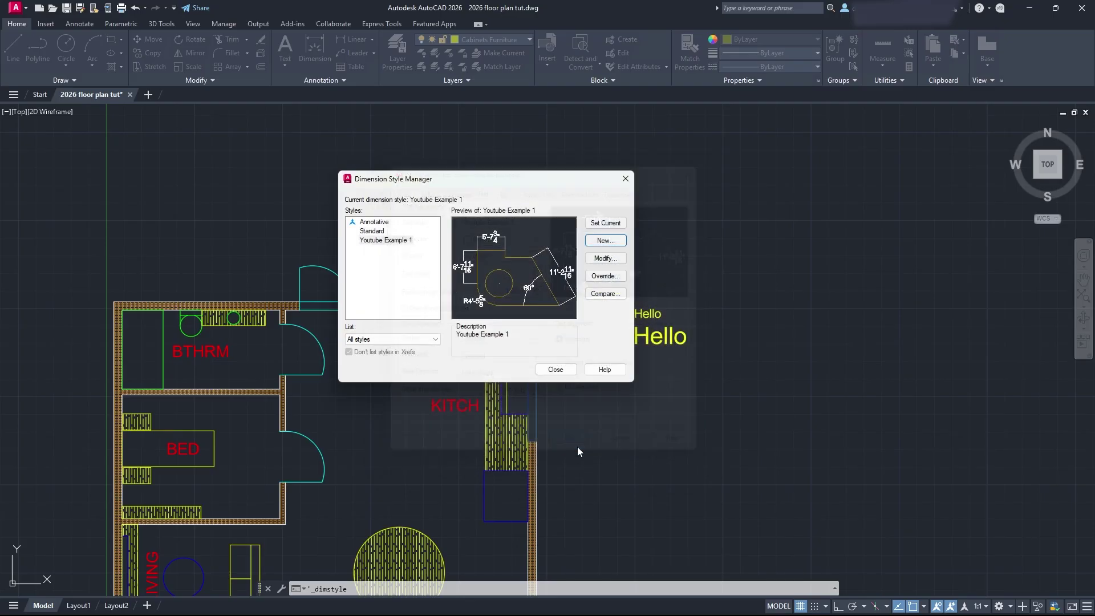
{"action": "left_click", "coordinate": [390, 240]}
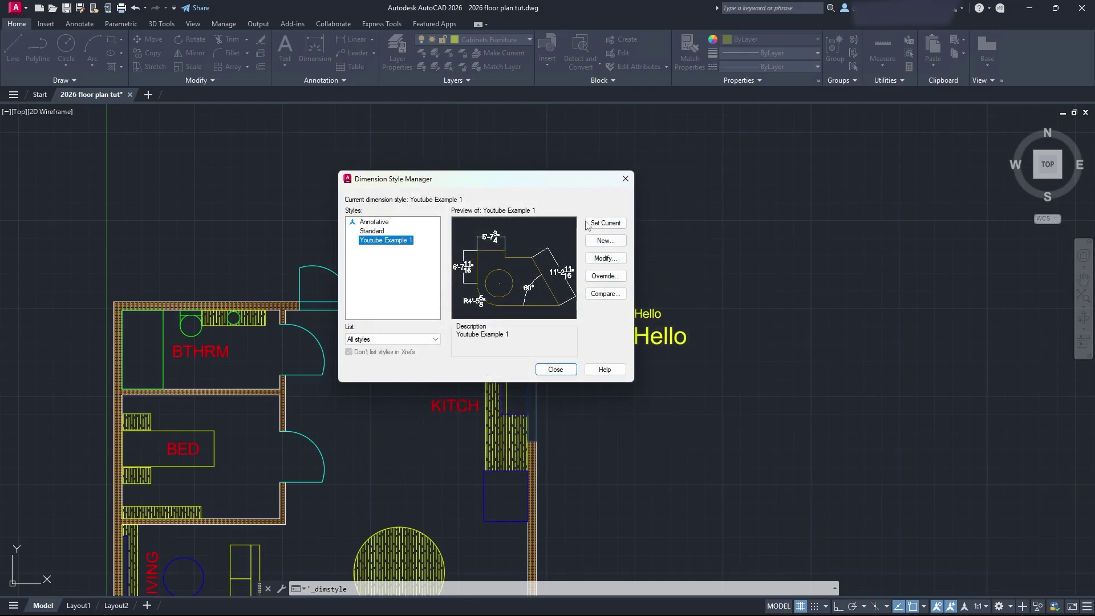
{"action": "left_click", "coordinate": [606, 224]}
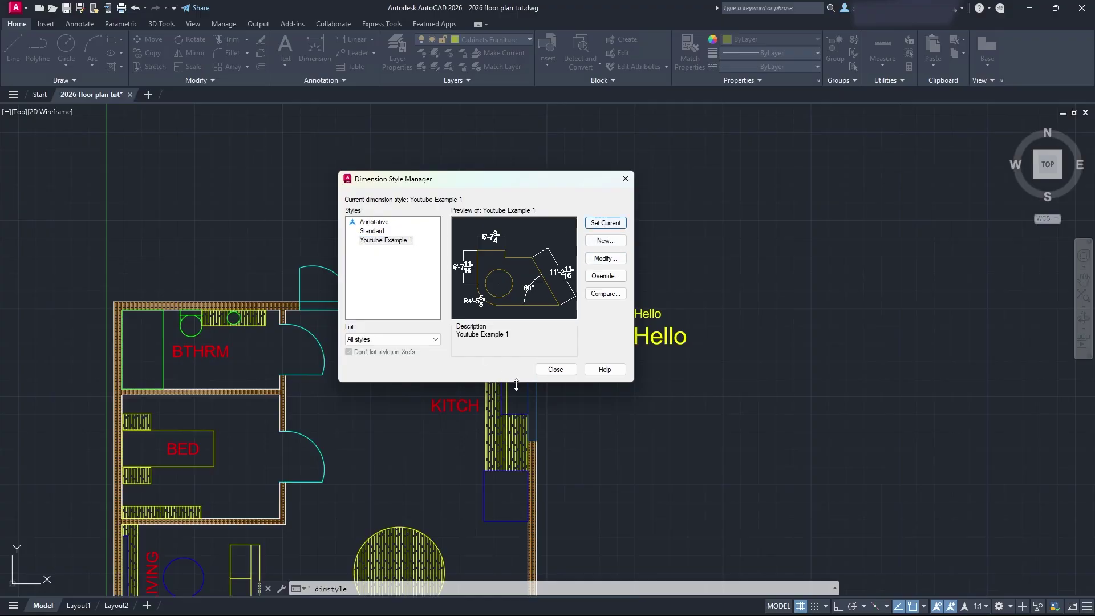
{"action": "left_click", "coordinate": [555, 369]}
Dimension the full height of the floor plan's right exterior wall, placing the dimension line just outside the wall.
{"action": "middle_click_drag", "start_coordinate": [645, 391], "coordinate": [489, 362]}
{"action": "left_click", "coordinate": [315, 48]}
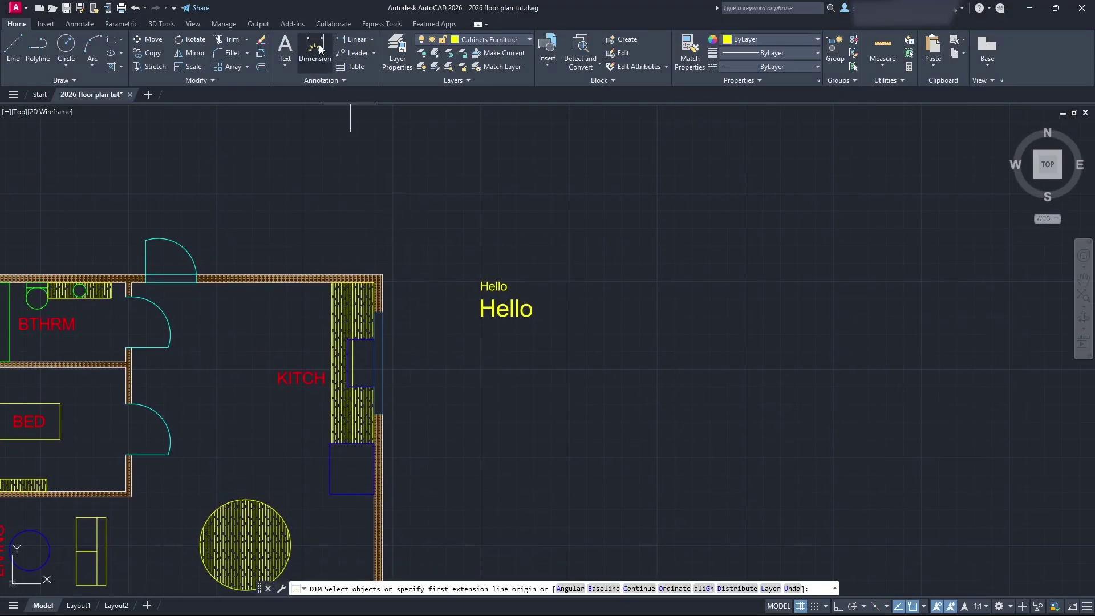
{"action": "mouse_move", "coordinate": [323, 226]}
{"action": "middle_mouse_down"}
{"action": "mouse_move", "coordinate": [413, 203]}
{"action": "mouse_move", "coordinate": [553, 126]}
{"action": "middle_mouse_up"}
{"action": "left_click", "coordinate": [614, 517]}
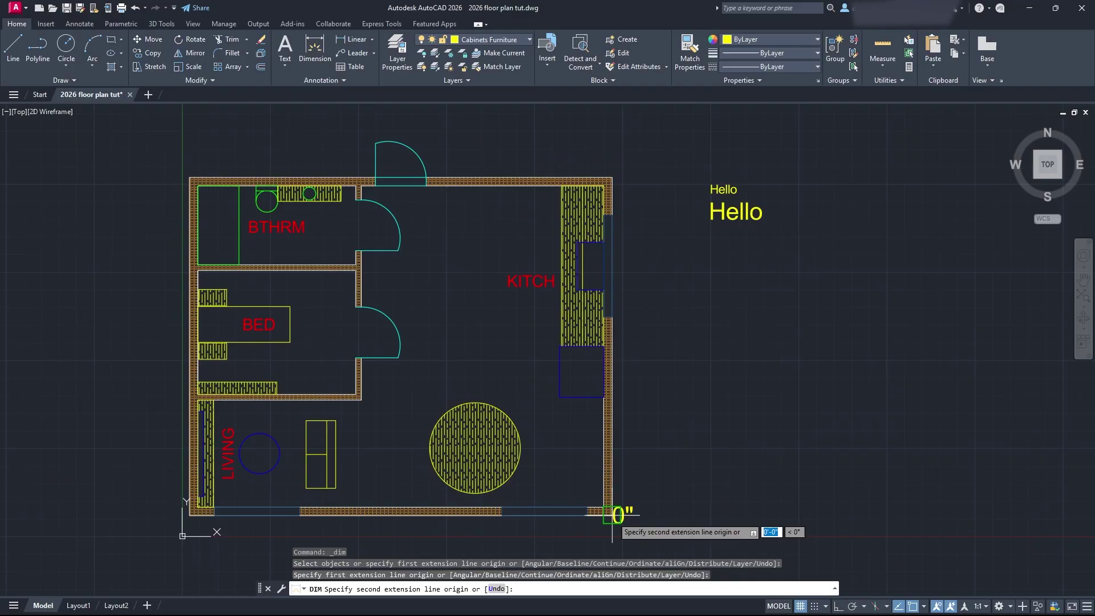
{"action": "left_click", "coordinate": [612, 177]}
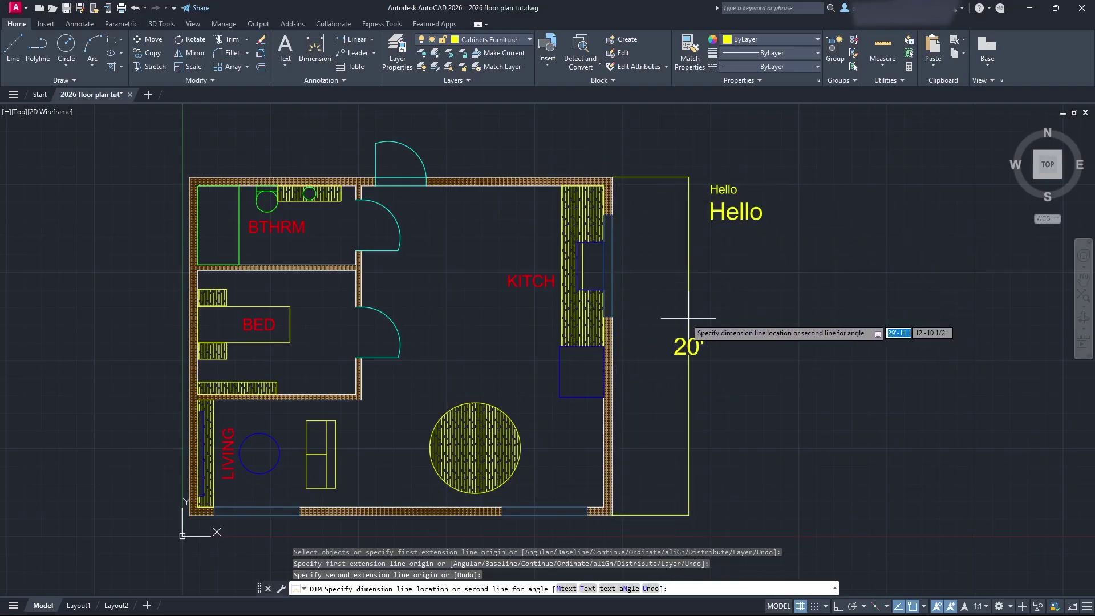
{"action": "left_click", "coordinate": [659, 311]}
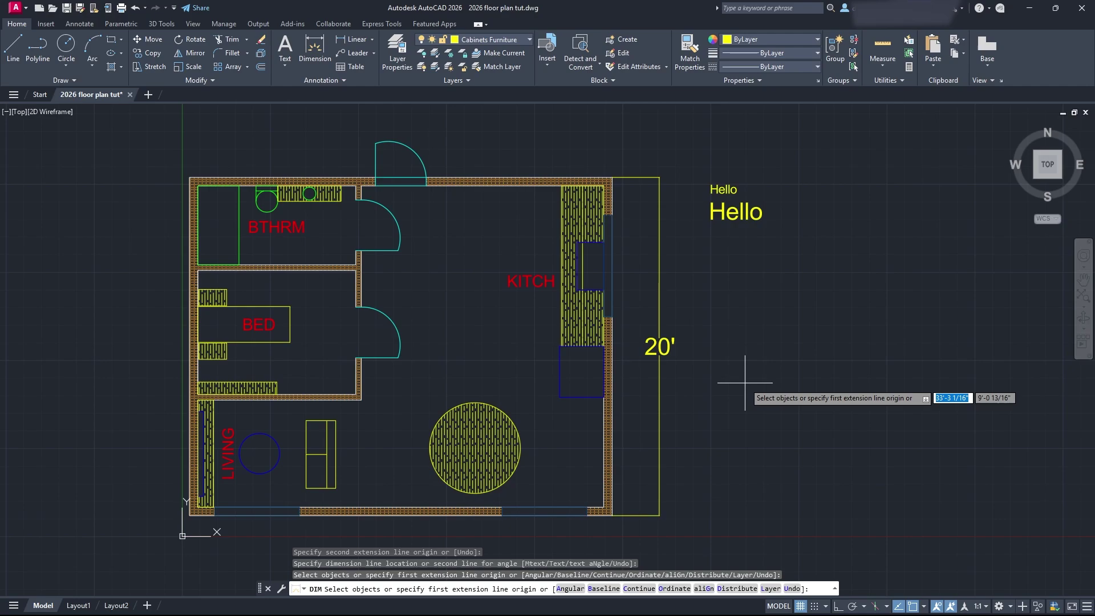
{"action": "key", "text": "Return"}
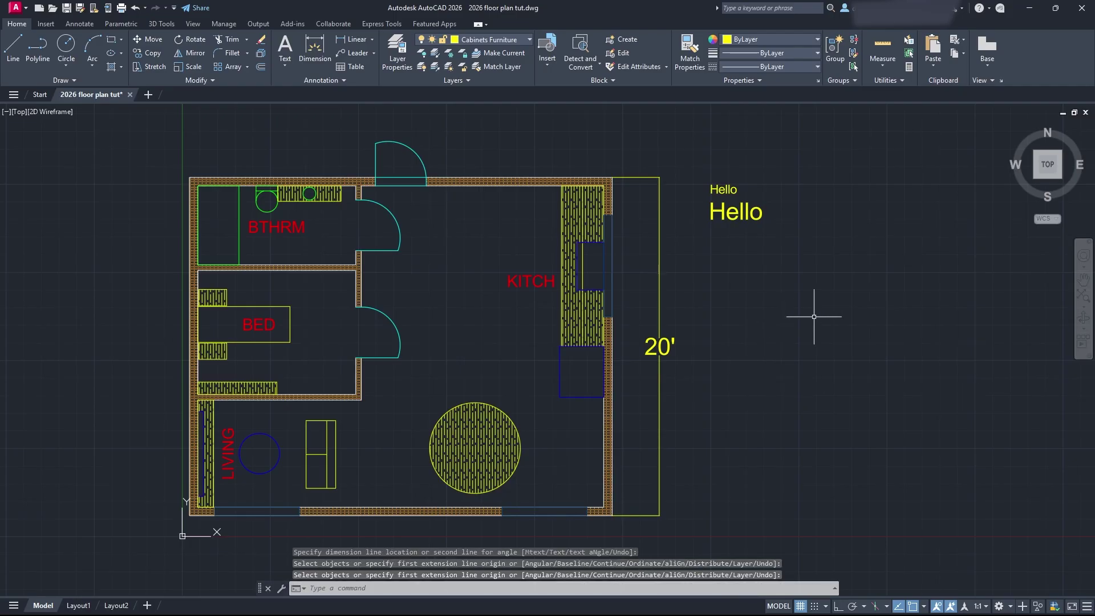
Move the larger Hello text beside the text of the right wall's dimension to compare their sizes.
{"action": "middle_click_drag", "start_coordinate": [792, 324], "coordinate": [741, 342]}
{"action": "left_click", "coordinate": [700, 234]}
{"action": "left_click_drag", "start_coordinate": [701, 234], "coordinate": [672, 372]}
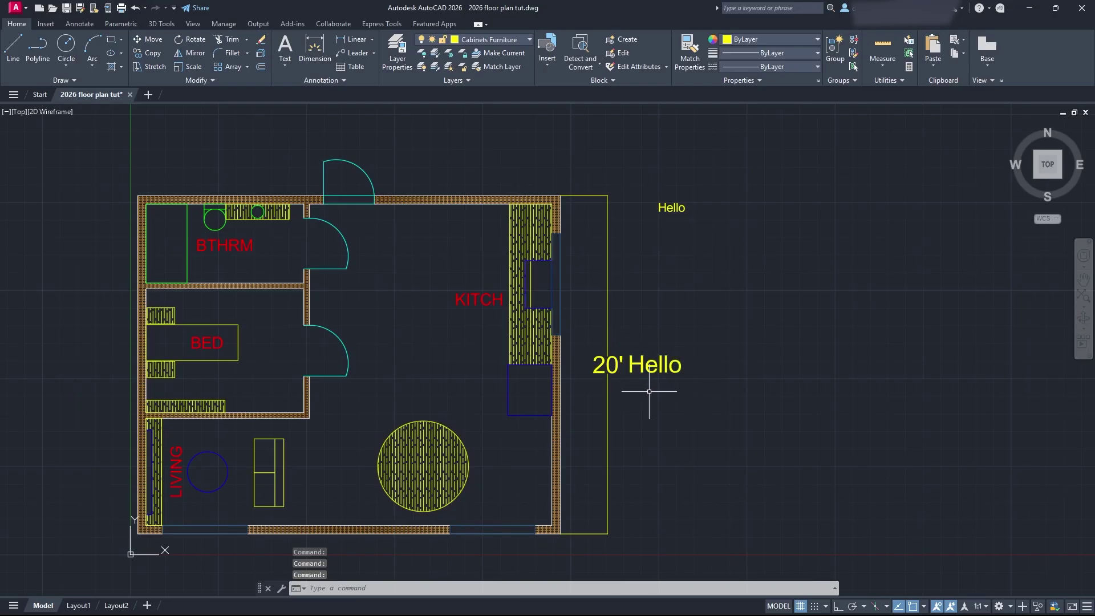
Open the Youtube Example 1 dimension style for modification and try an overall scale of 2 for its dimension features.
{"action": "left_click", "coordinate": [340, 81]}
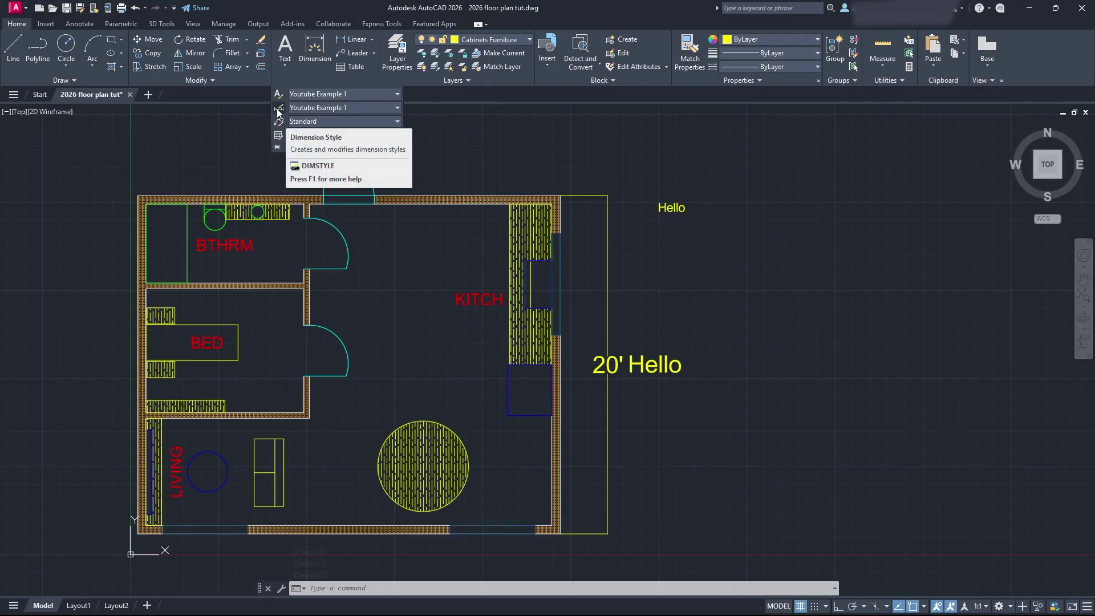
{"action": "left_click", "coordinate": [277, 108]}
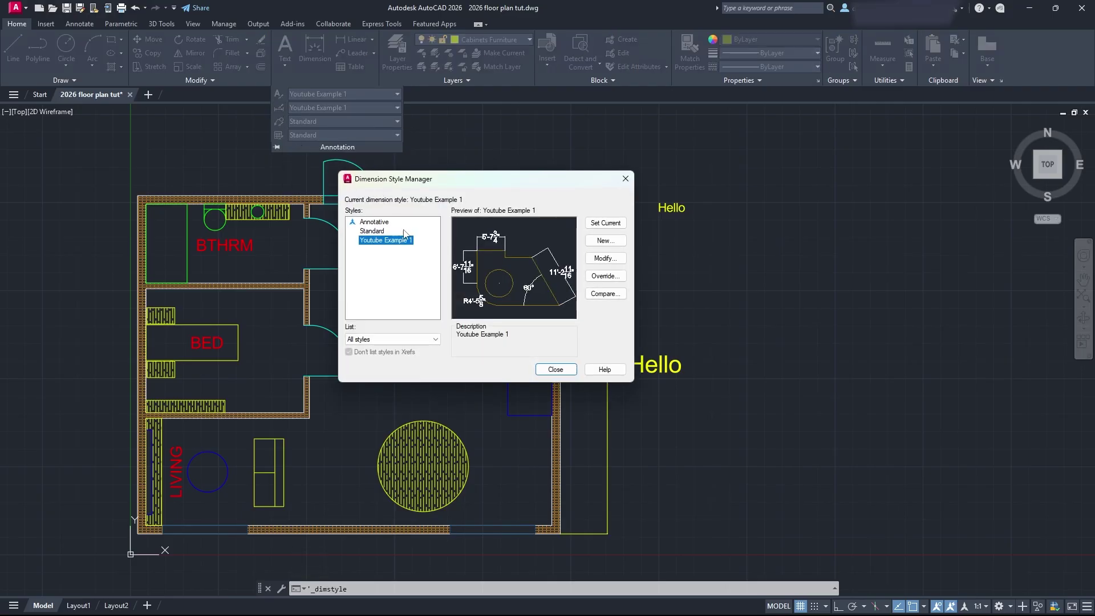
{"action": "left_click", "coordinate": [605, 258]}
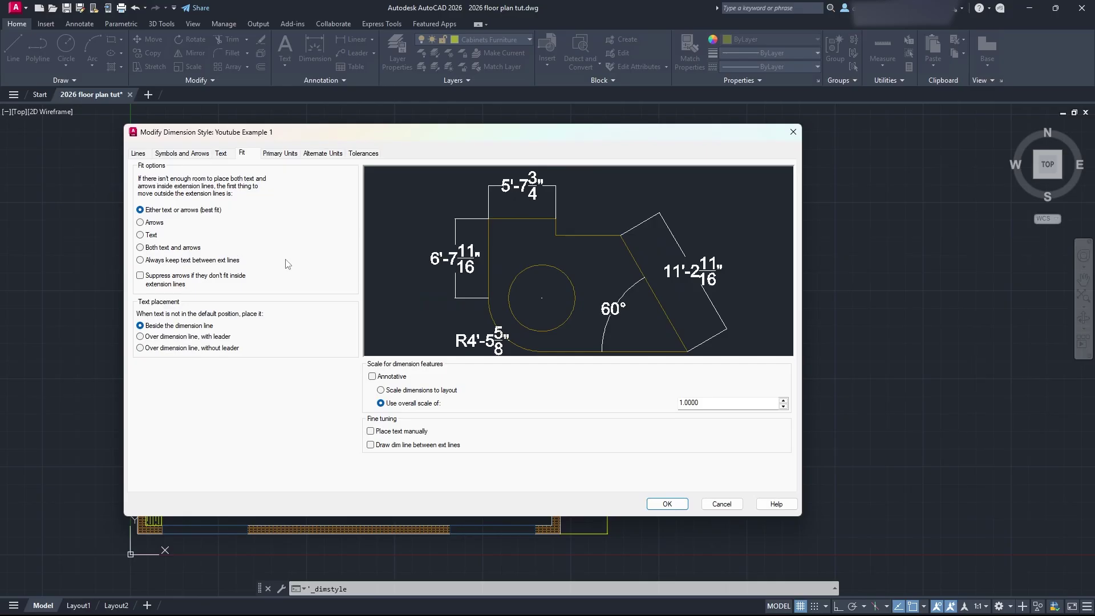
{"action": "double_click", "coordinate": [720, 404]}
{"action": "type", "text": "2"}
{"action": "left_click", "coordinate": [683, 404]}
{"action": "double_click", "coordinate": [690, 403]}
Select Youtube Example 1 as the dimension style's text style, accept the settings and close the style manager.
{"action": "left_click", "coordinate": [220, 154]}
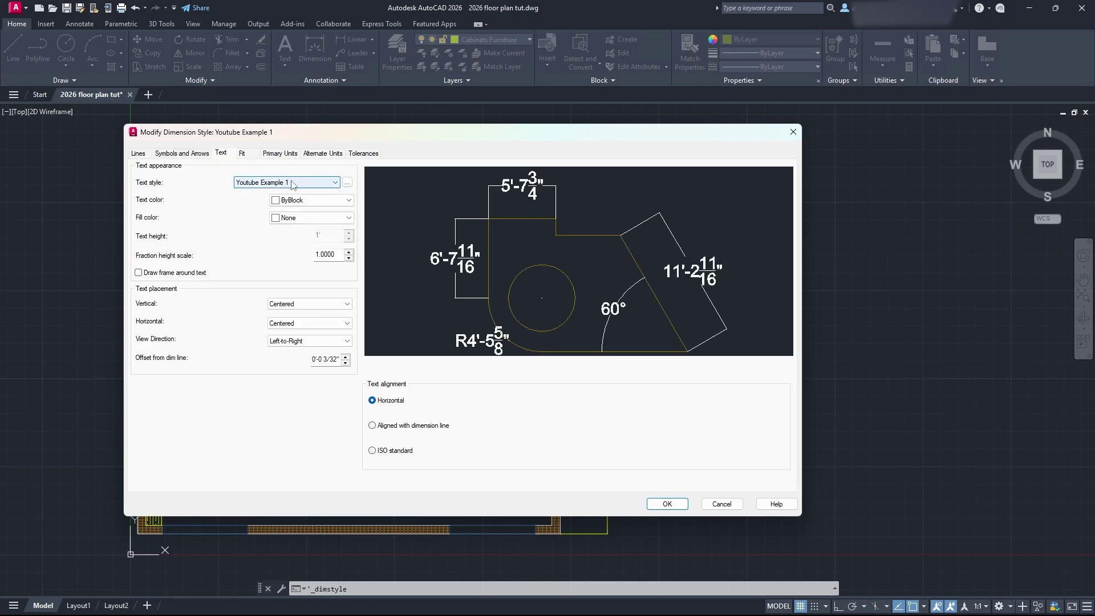
{"action": "left_click", "coordinate": [306, 183]}
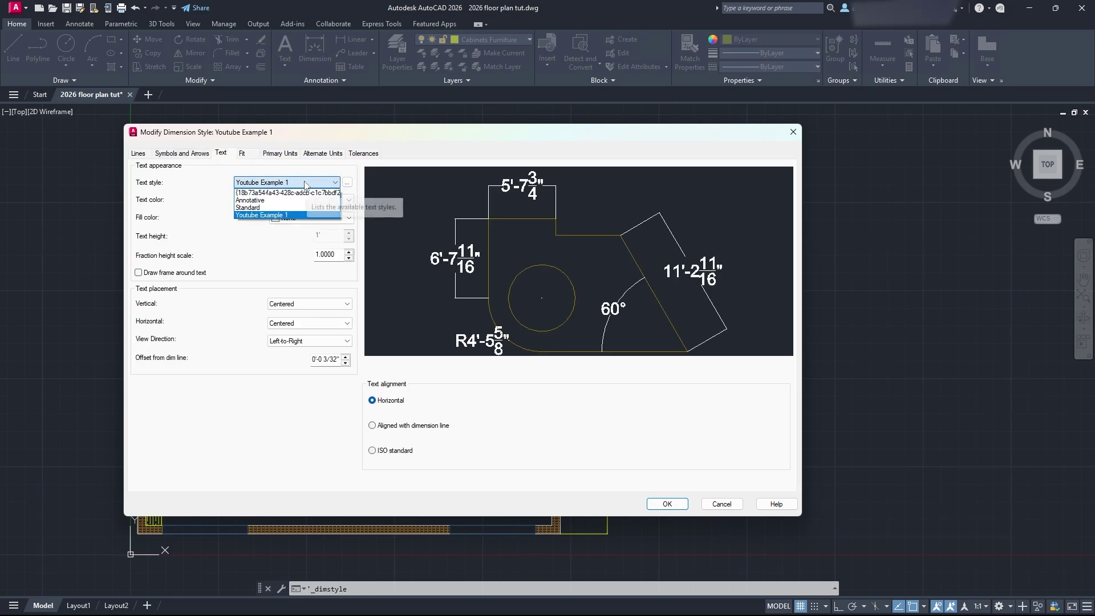
{"action": "left_click", "coordinate": [301, 216]}
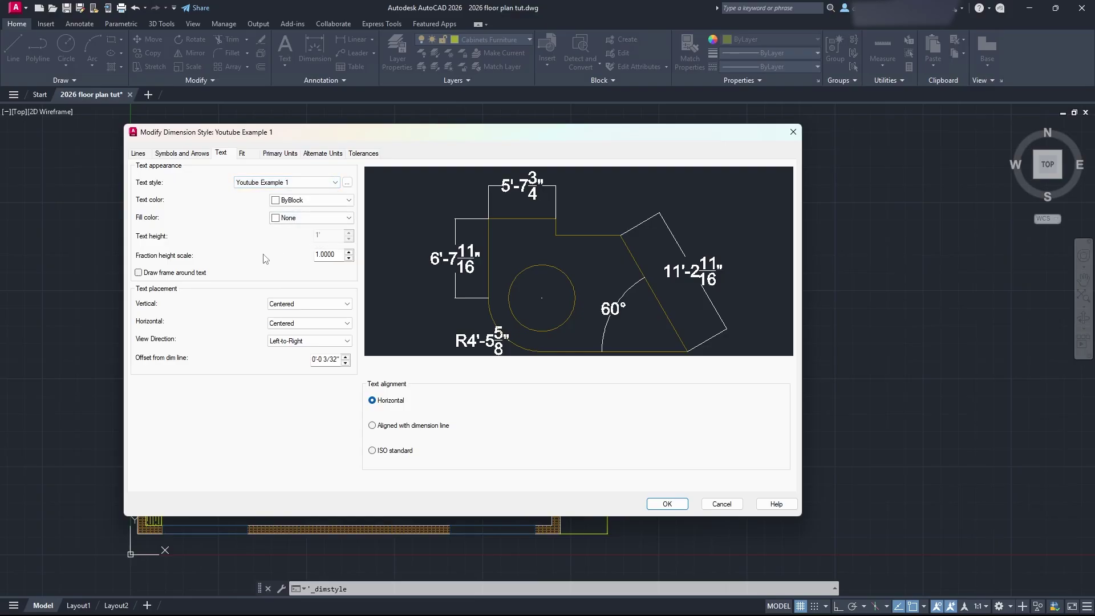
{"action": "left_click", "coordinate": [667, 504]}
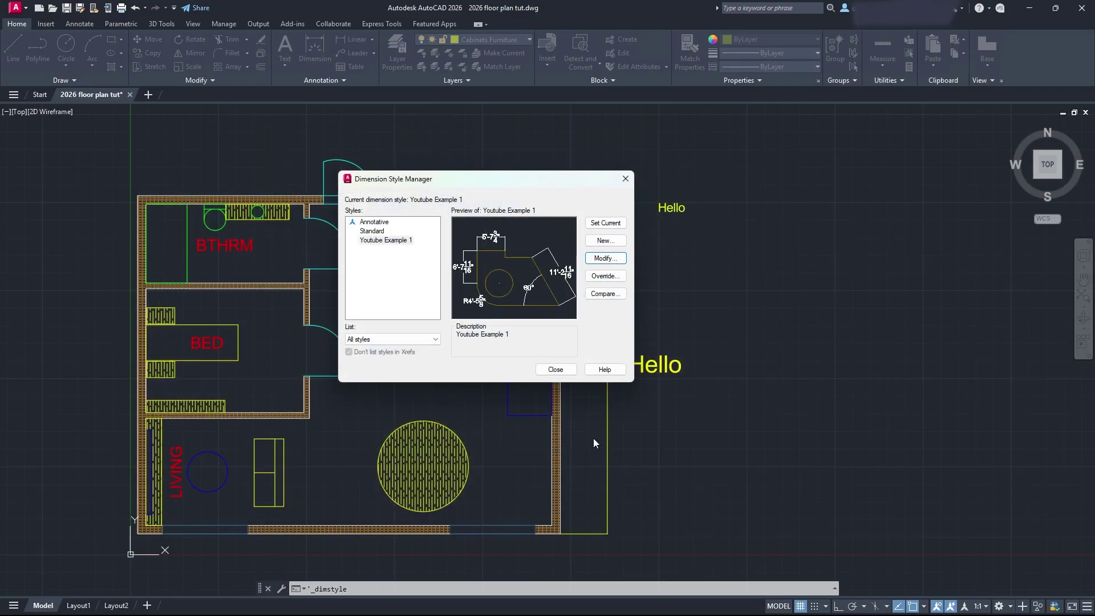
{"action": "left_click", "coordinate": [557, 371]}
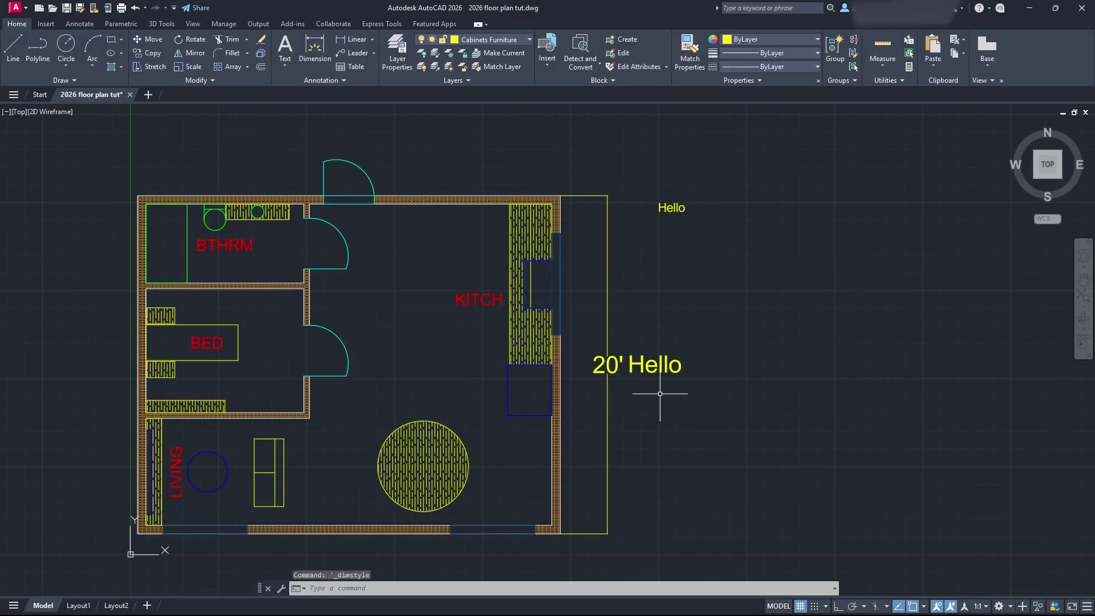